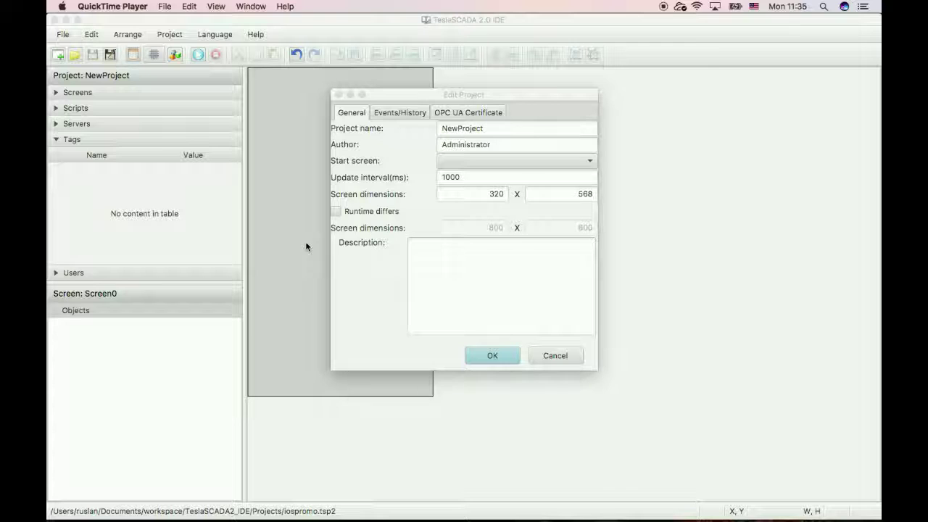
- Enter 320 x 568 as the screen dimensions in the Edit Project General tab
left_click(470, 197)
left_click_drag(491, 196, 504, 197)
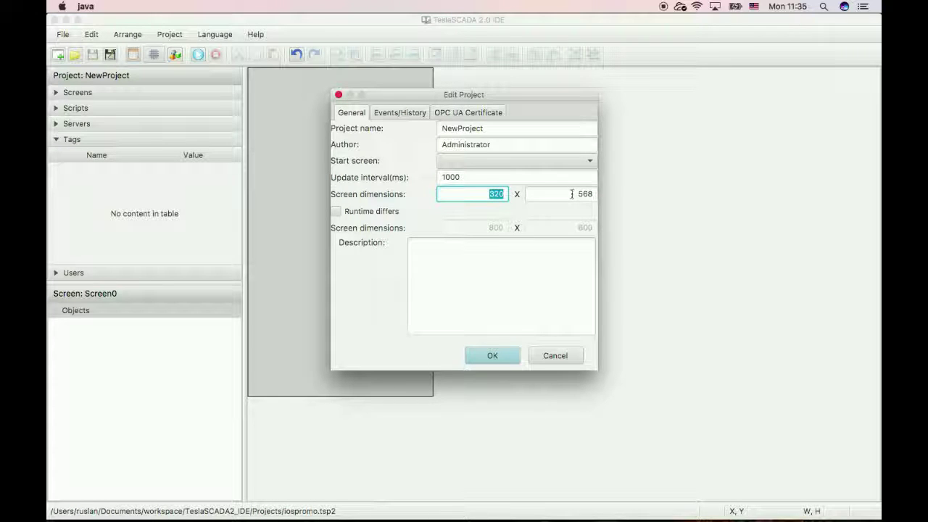
key("Tab")
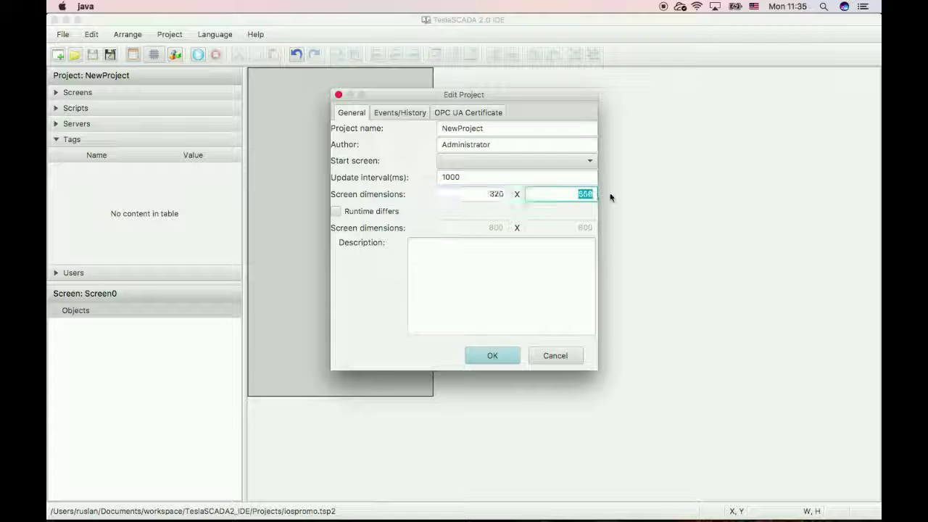
- Apply the 320 x 568 size and add Modbus server ModbusServer1 at 192.168.0.104, port 502
left_click(501, 356)
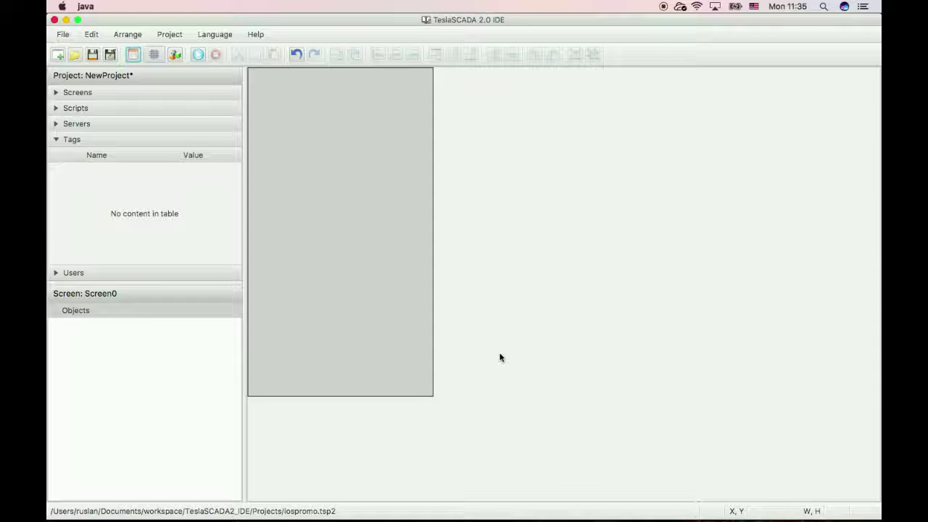
left_click(78, 125)
right_click(89, 149)
mouse_move(98, 161)
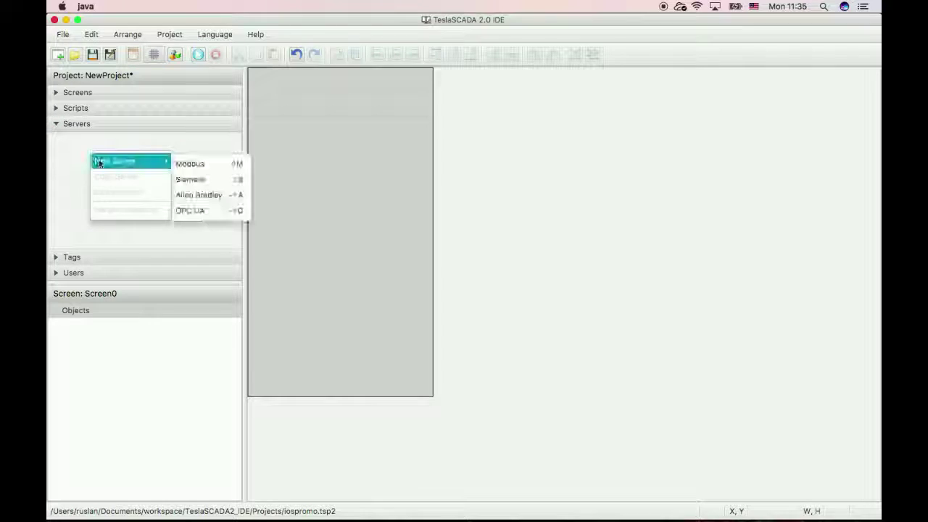
left_click(187, 163)
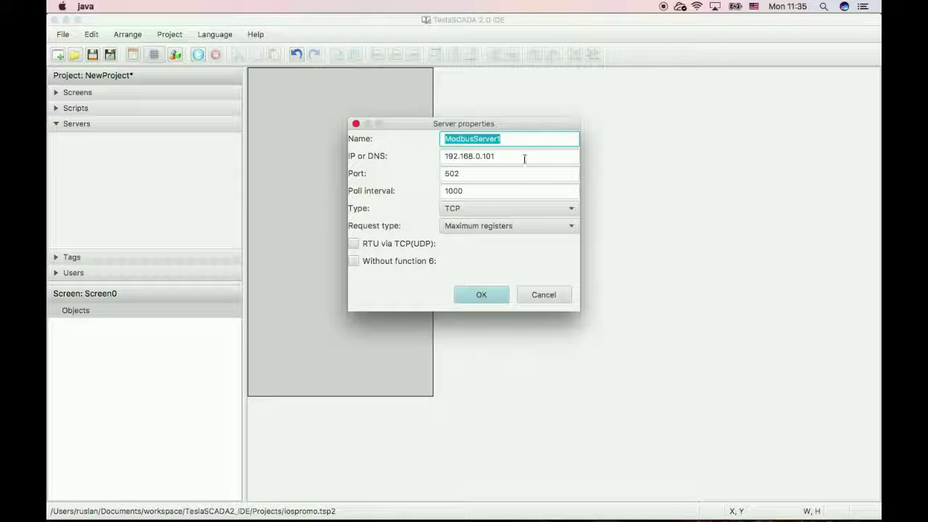
left_click(516, 157)
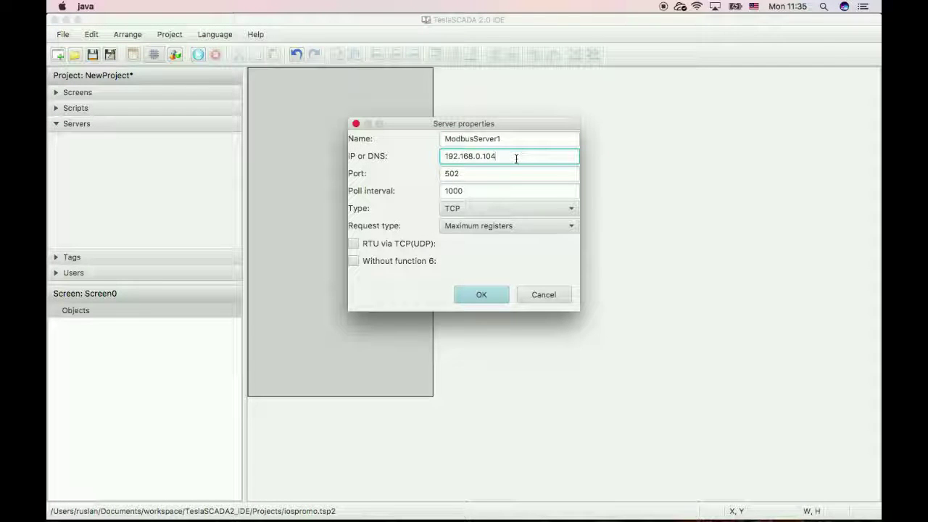
left_click(475, 288)
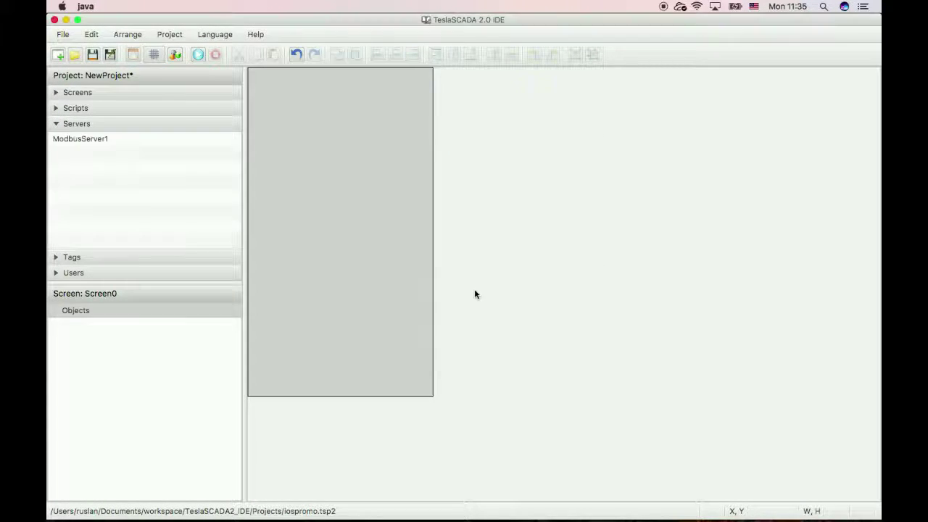
- Create a tag named Bool addressed to a Modbus holding coil
left_click(111, 261)
right_click(93, 208)
left_click(104, 231)
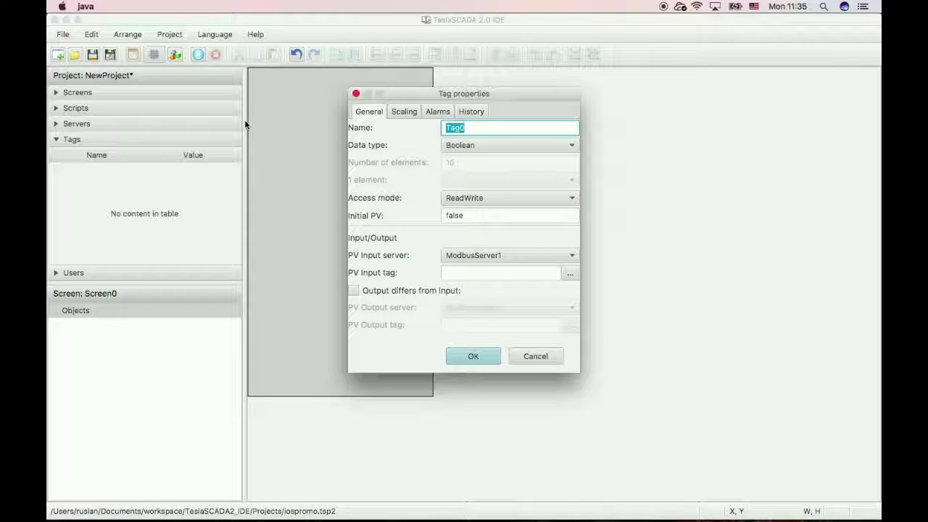
type("Bool")
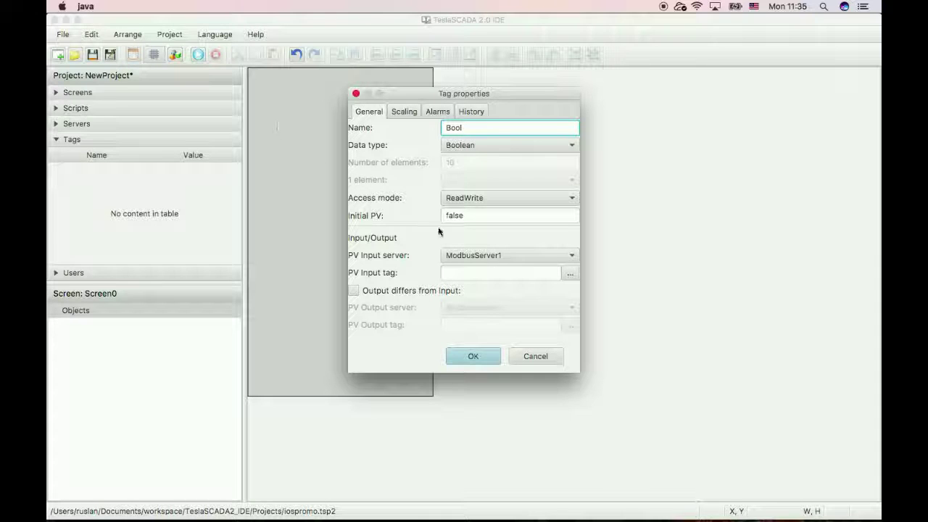
left_click(571, 274)
left_click(522, 155)
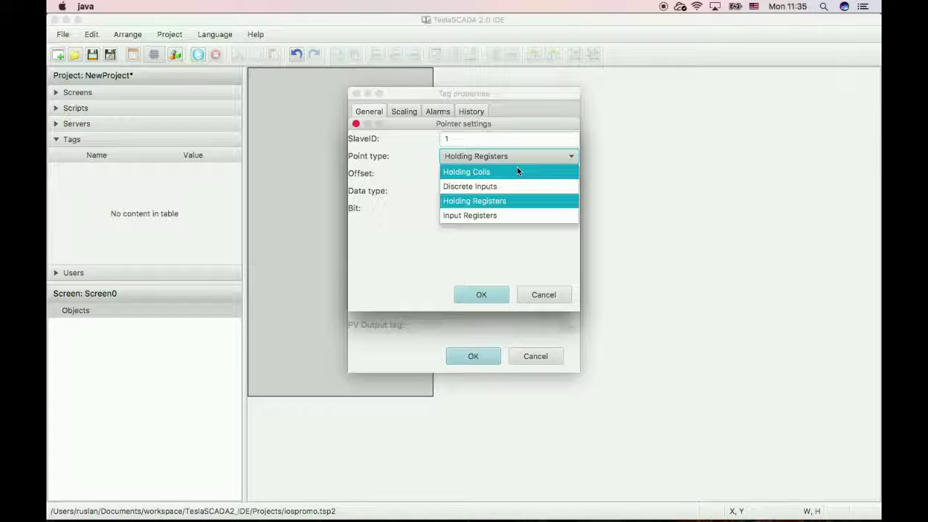
left_click(516, 170)
left_click(481, 294)
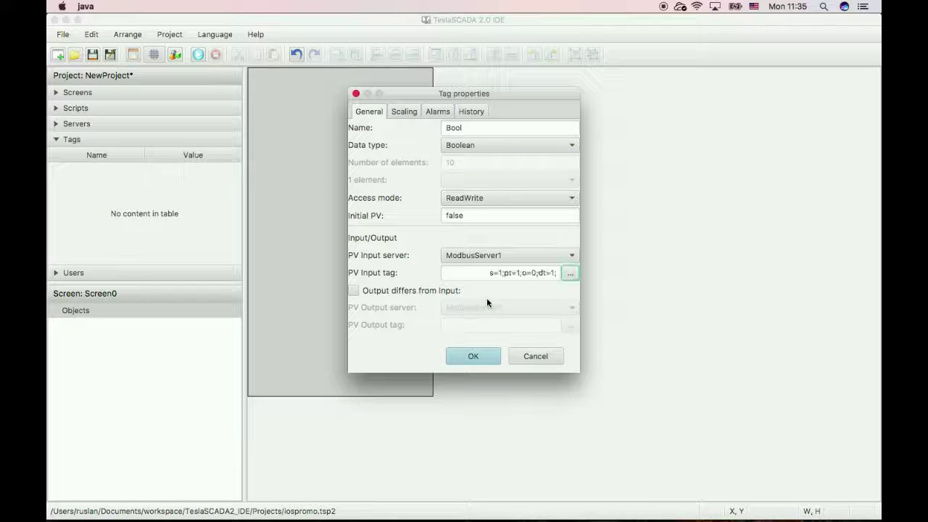
left_click(472, 356)
- Create a second tag named Int, type Int (32 bit), on a holding register
right_click(140, 190)
left_click(160, 213)
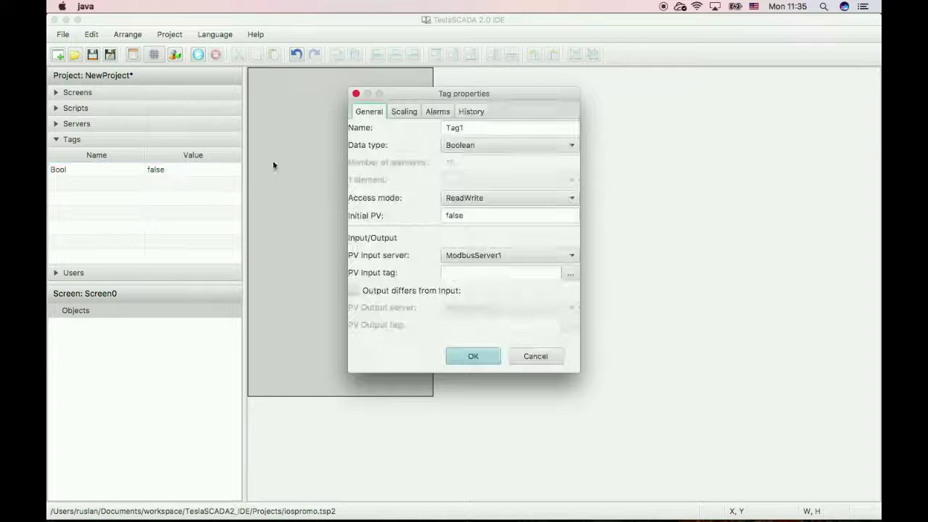
left_click_drag(472, 130, 350, 130)
key("BackSpace")
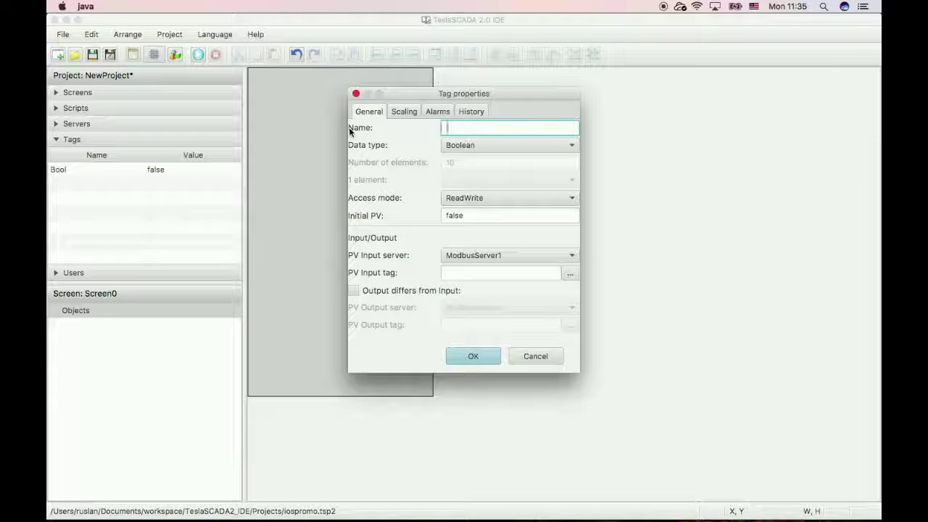
type("Int")
left_click(487, 145)
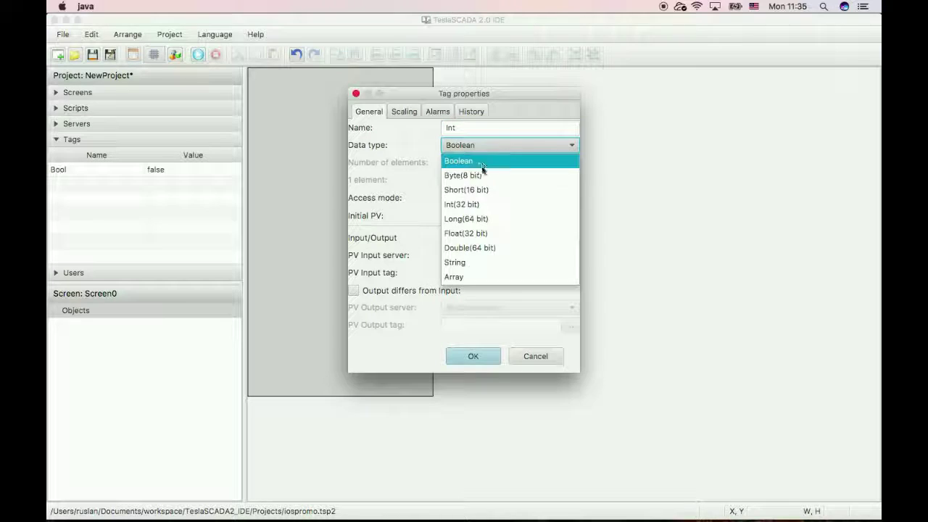
left_click(480, 206)
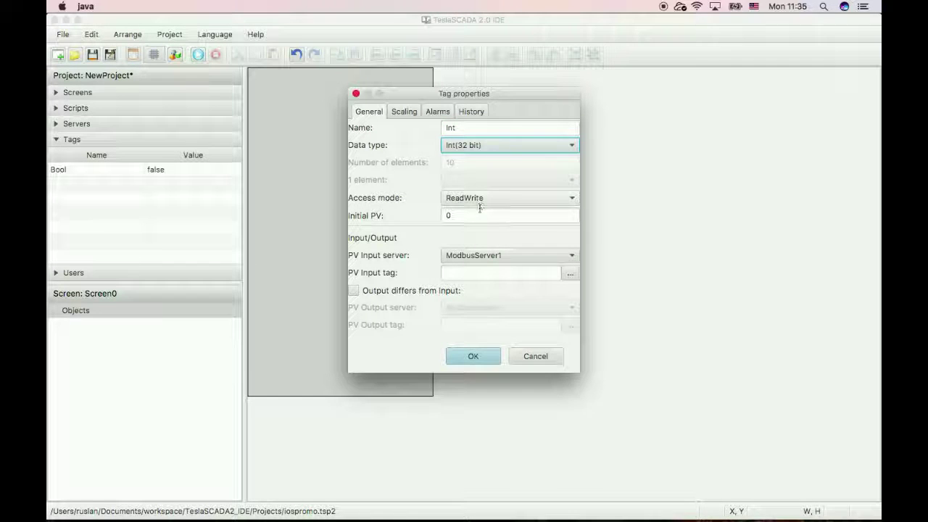
left_click(571, 274)
left_click(495, 297)
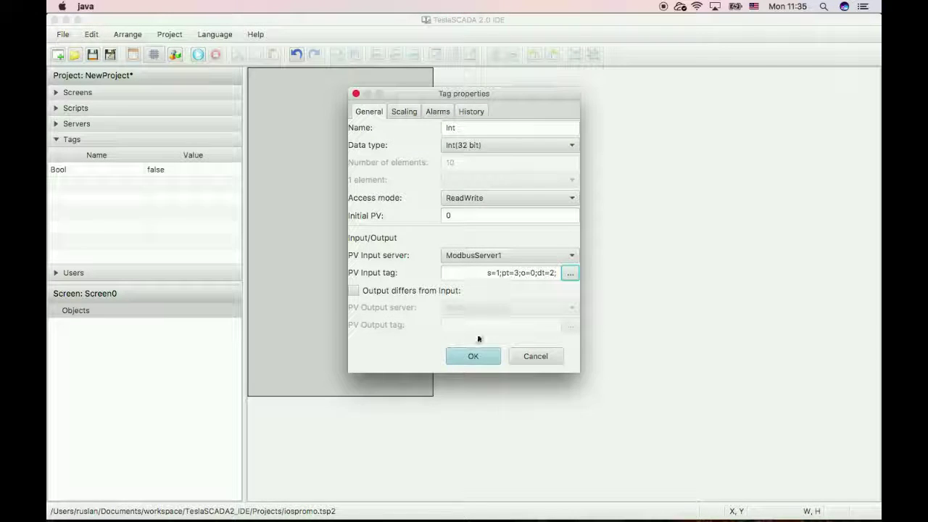
left_click(472, 356)
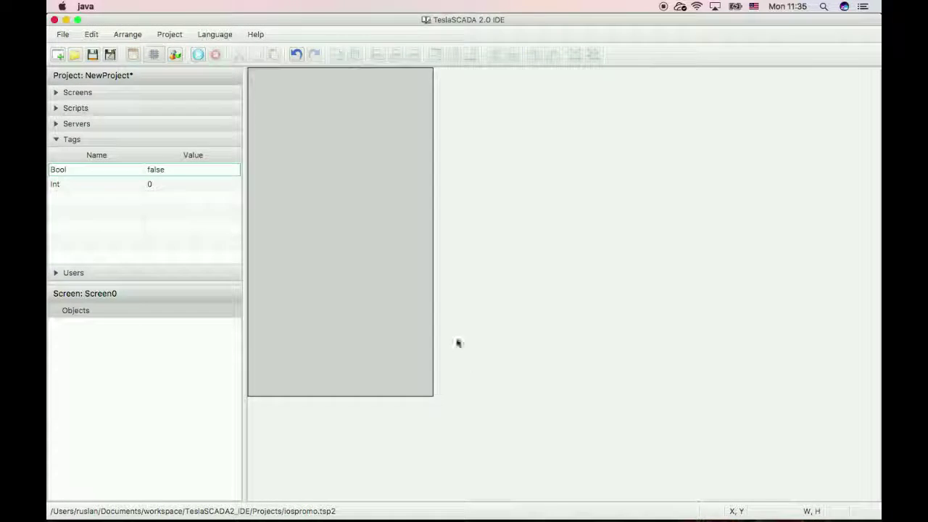
- Place a Light button from Buttons and Switches onto the screen
right_click(283, 177)
left_click(305, 186)
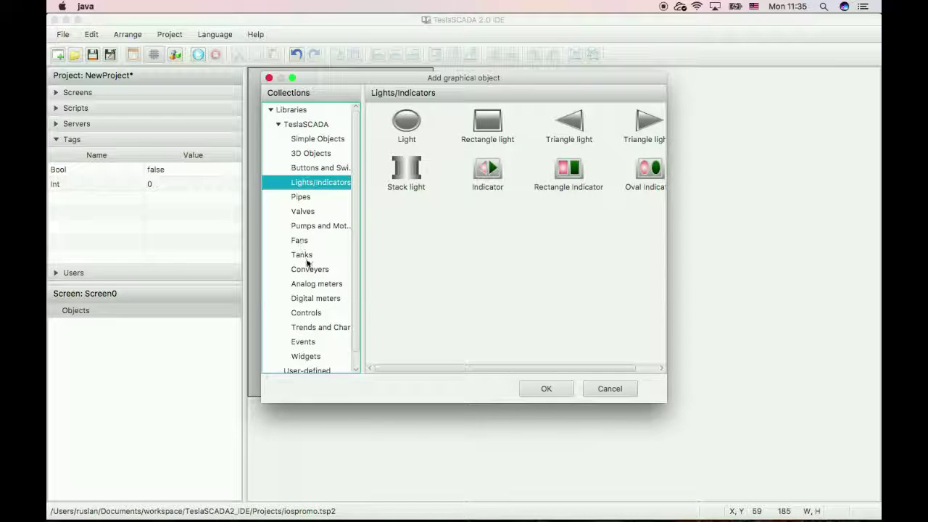
left_click(310, 169)
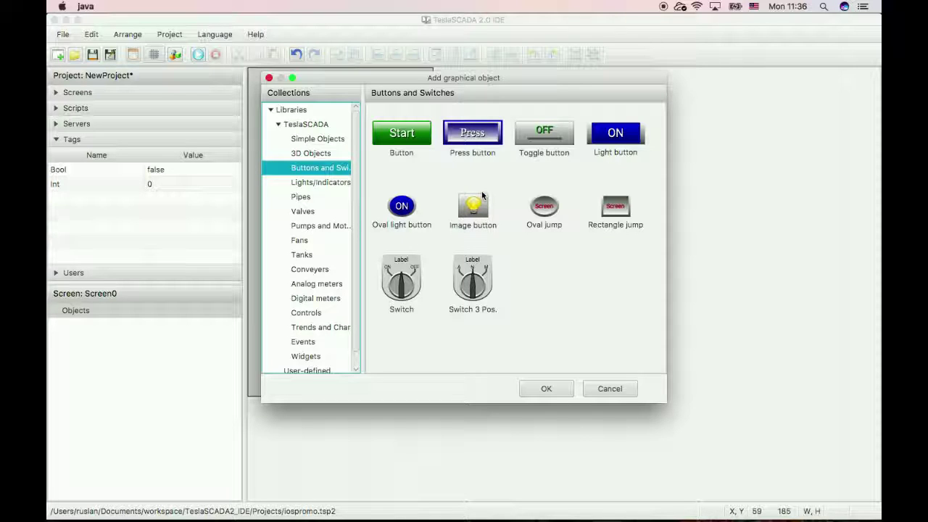
double_click(592, 140)
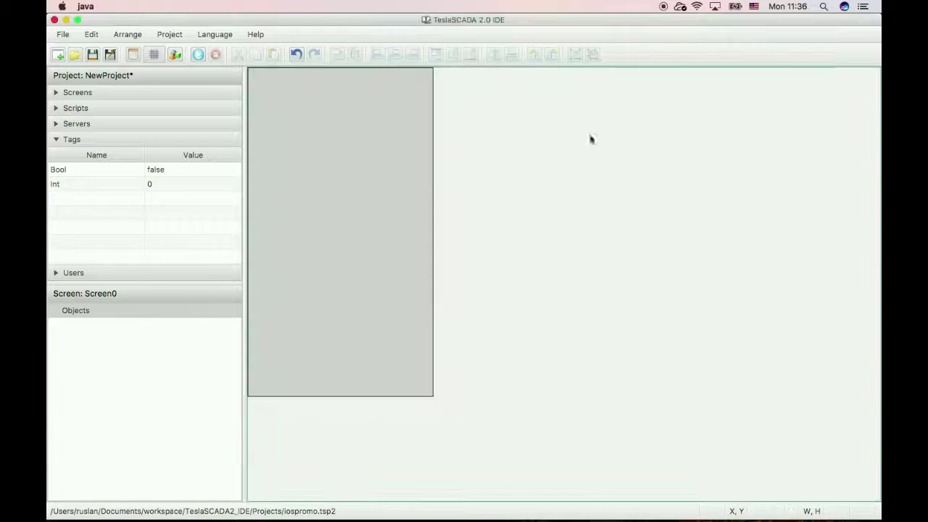
left_click(282, 124)
left_click_drag(300, 138, 283, 153)
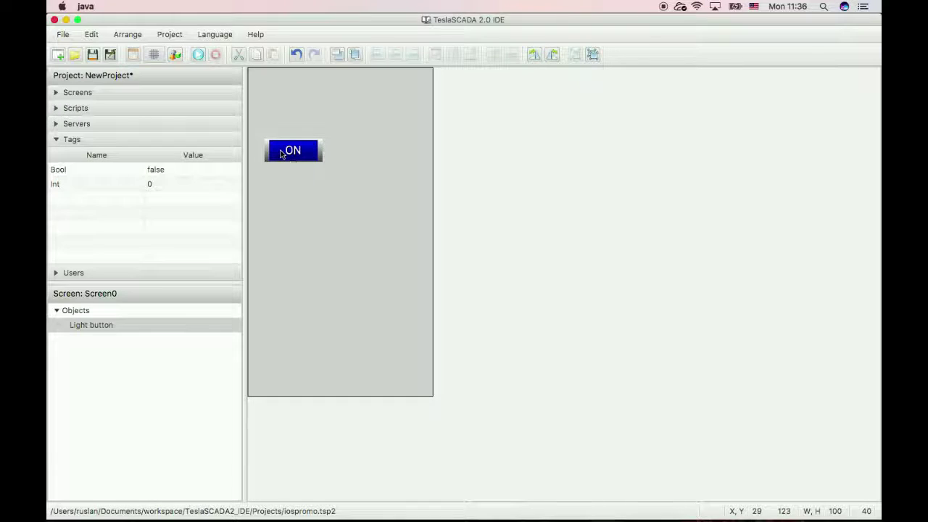
- Bind the button's indicator to Bool and make it toggle the Bool tag
double_click(282, 153)
left_click(388, 110)
left_click(335, 132)
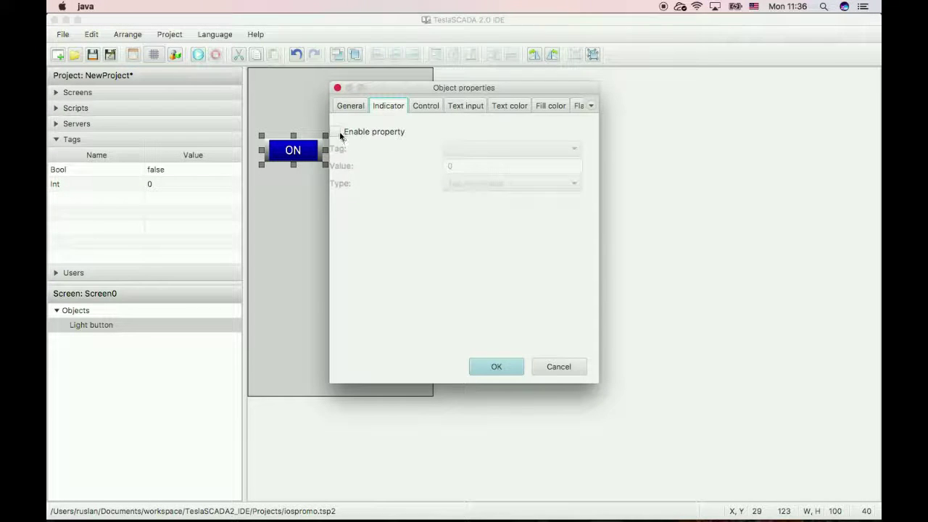
left_click(467, 149)
left_click(467, 160)
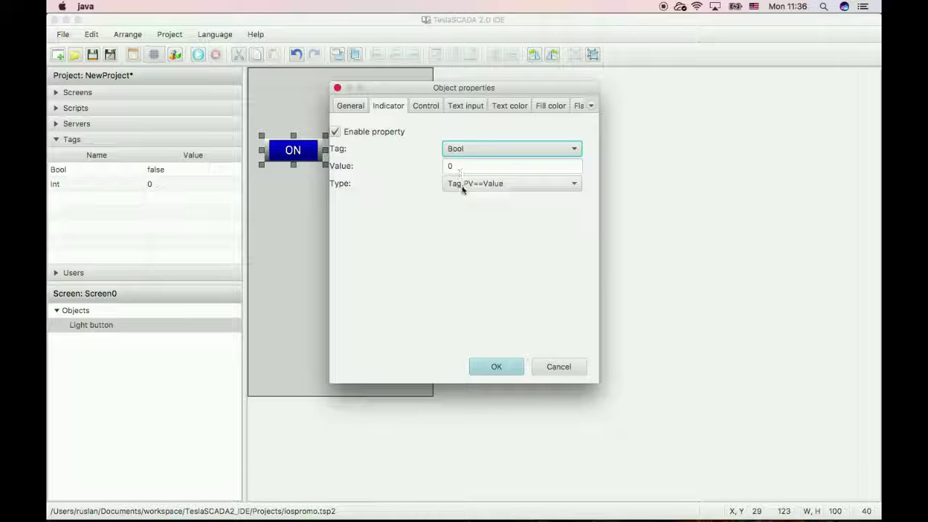
left_click(426, 106)
left_click(336, 132)
left_click(472, 149)
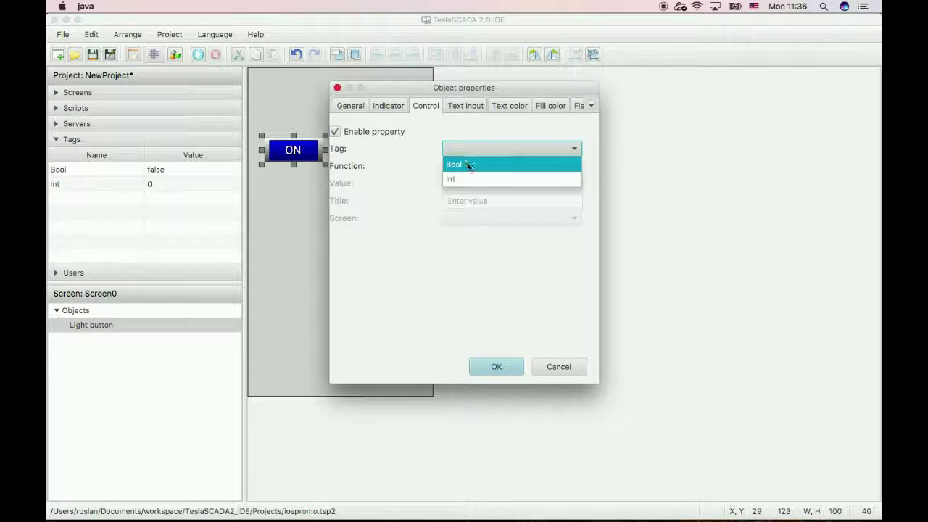
left_click(468, 161)
left_click(471, 167)
left_click(472, 210)
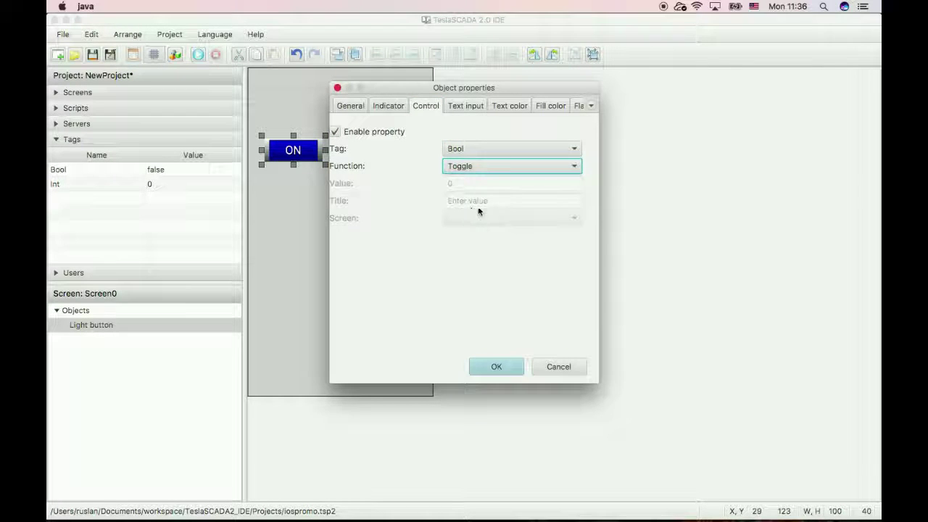
- Make the button text show ON/OFF from Bool, apply, and move it lower
left_click(465, 106)
left_click(335, 132)
left_click(454, 150)
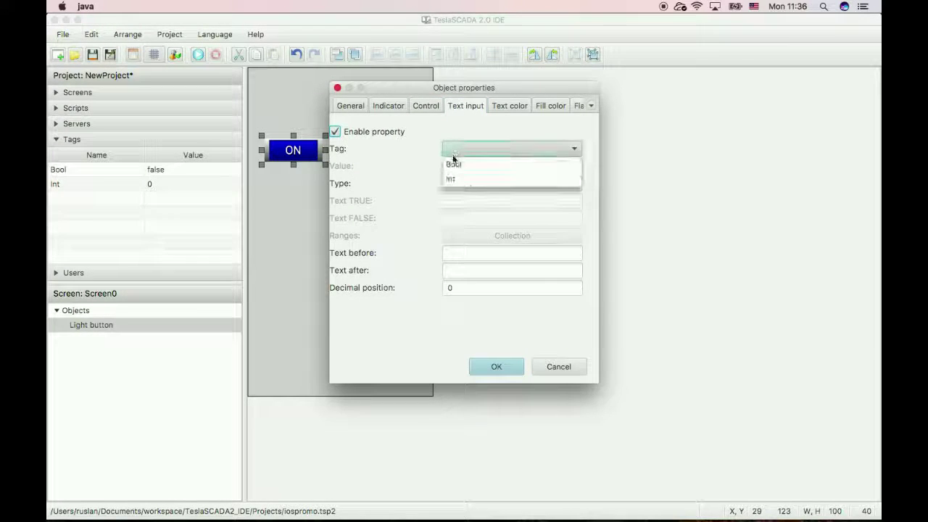
left_click(456, 163)
left_click(456, 184)
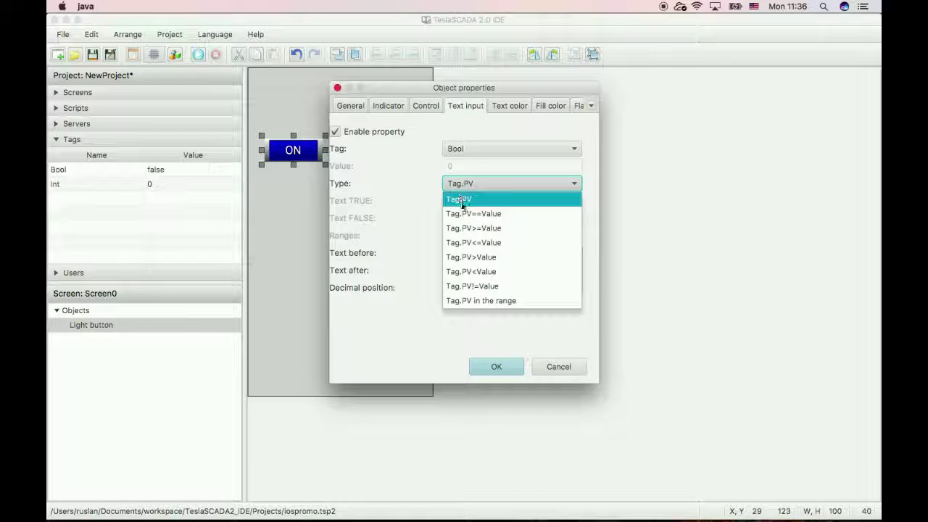
left_click(463, 210)
left_click(458, 201)
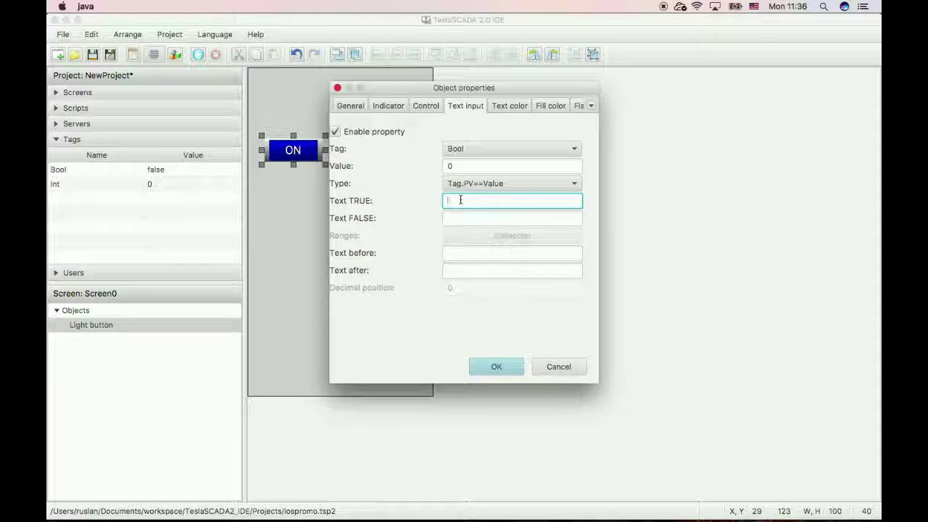
left_click(494, 219)
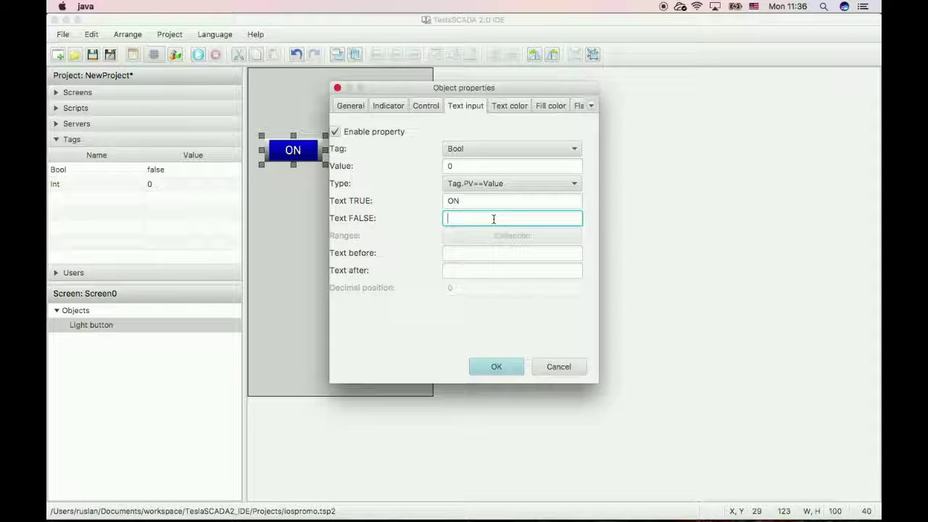
type("OFF")
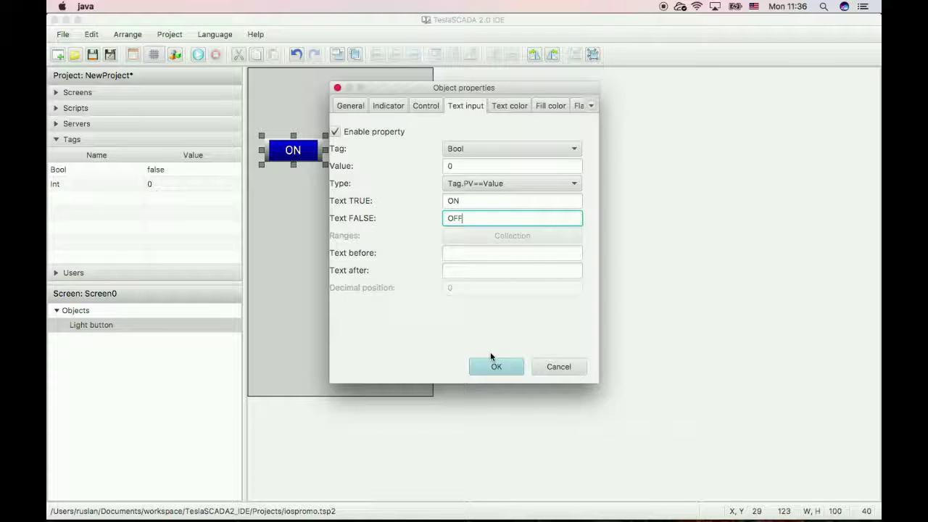
left_click(494, 365)
left_click_drag(293, 152, 291, 239)
- Place a Round fan from the Fans library above the ON button
right_click(298, 153)
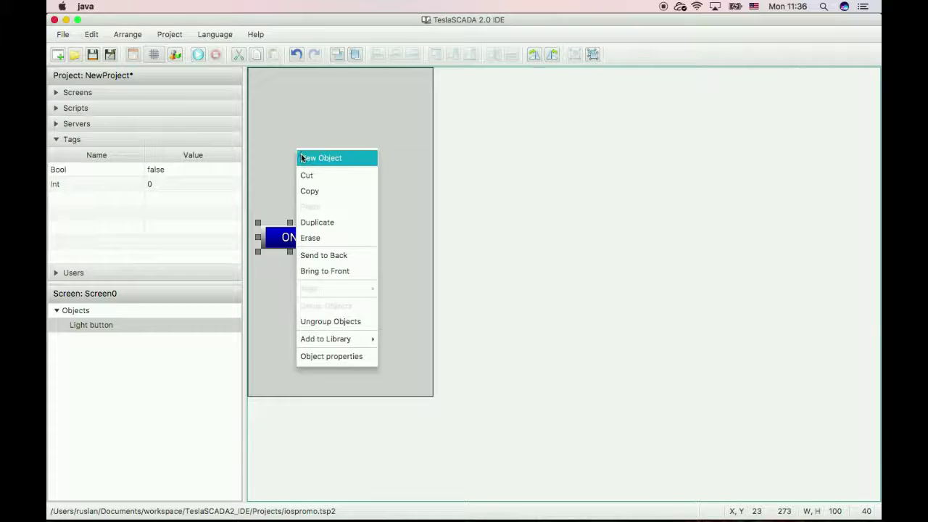
left_click(302, 156)
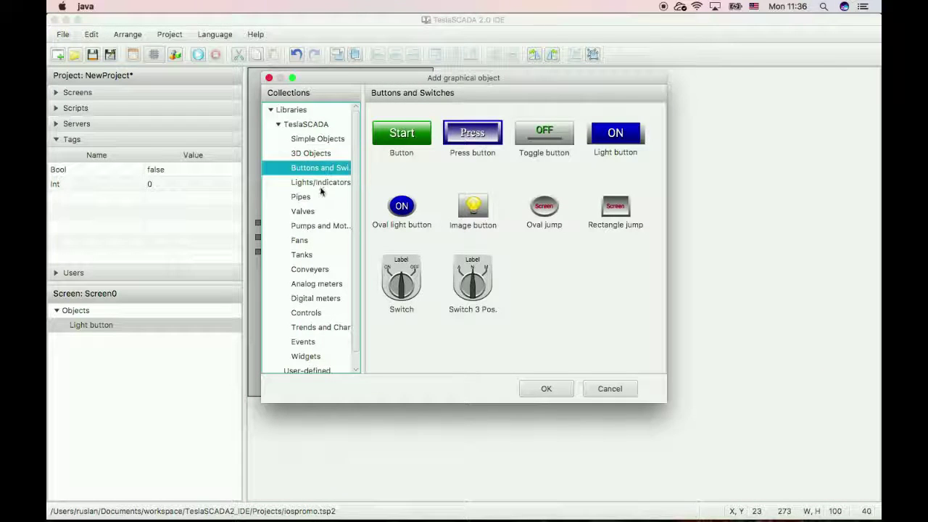
left_click(312, 241)
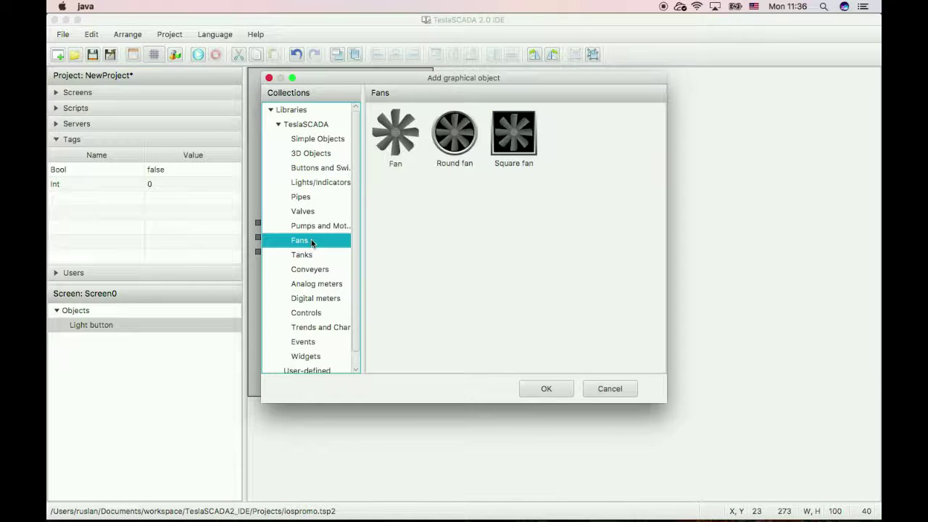
double_click(454, 135)
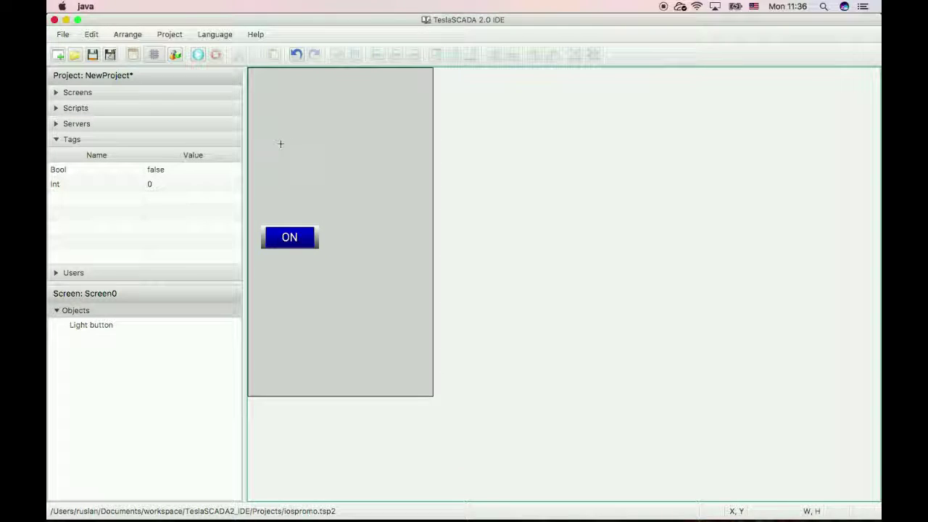
left_click(276, 122)
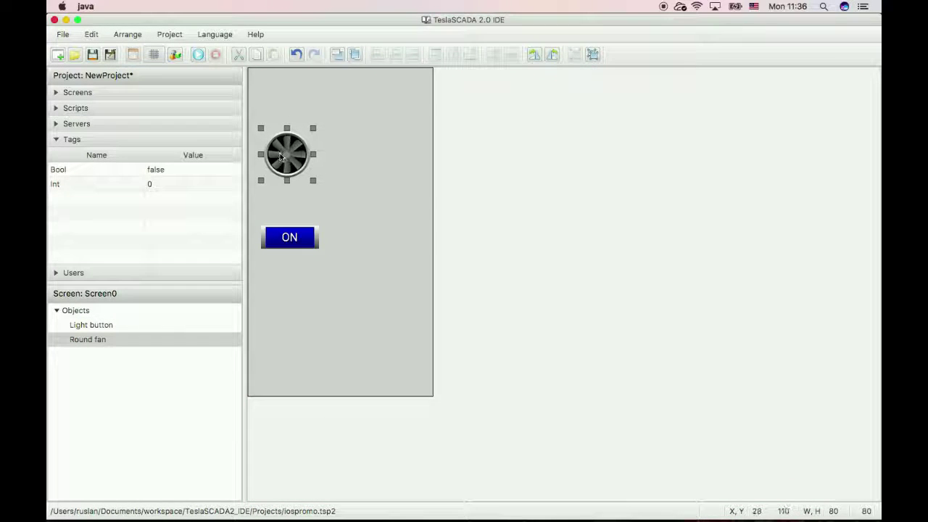
- Bind the fan's rotation indication and fill colour to the Bool tag
double_click(282, 149)
left_click(395, 106)
left_click(336, 131)
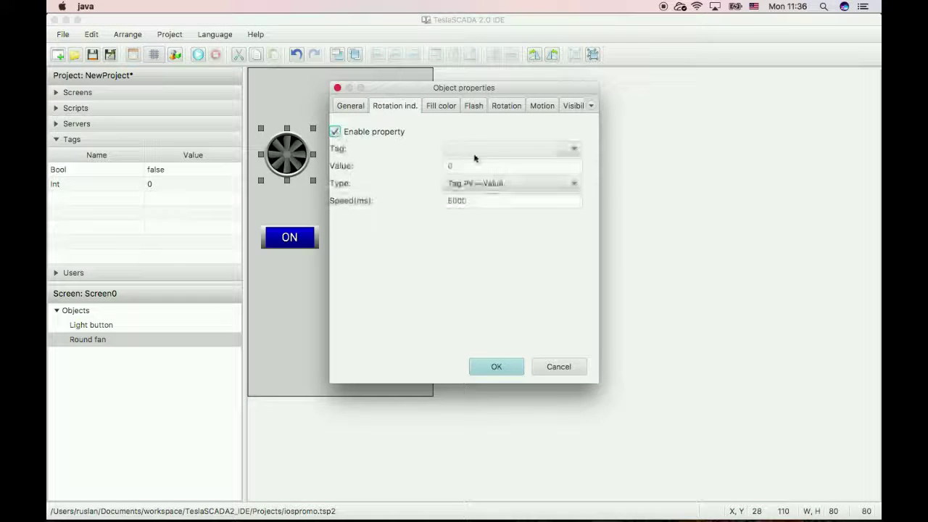
left_click(482, 148)
left_click(460, 160)
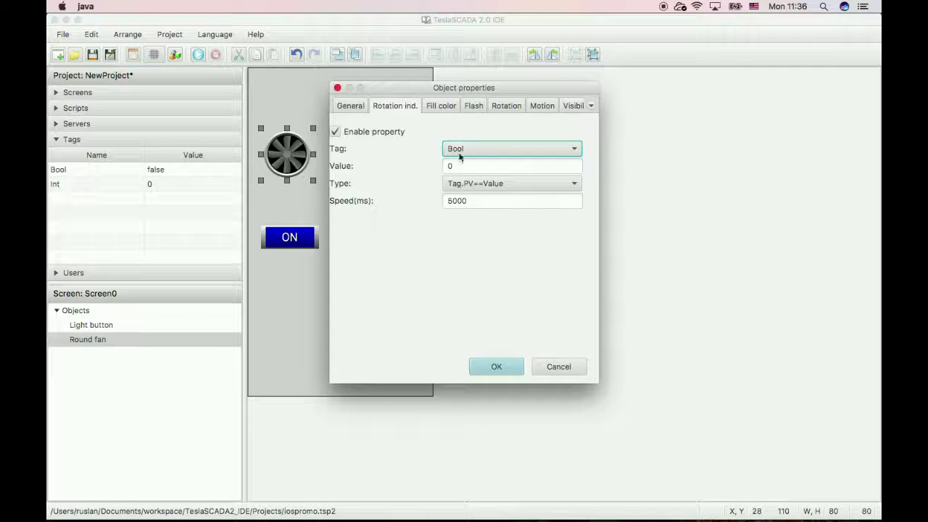
left_click(444, 106)
left_click(343, 131)
left_click(489, 149)
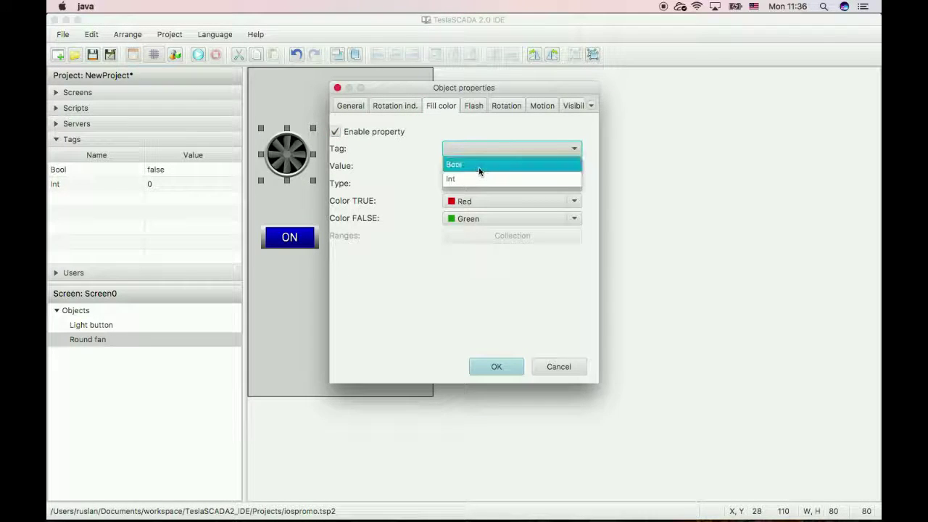
left_click(478, 162)
left_click(496, 366)
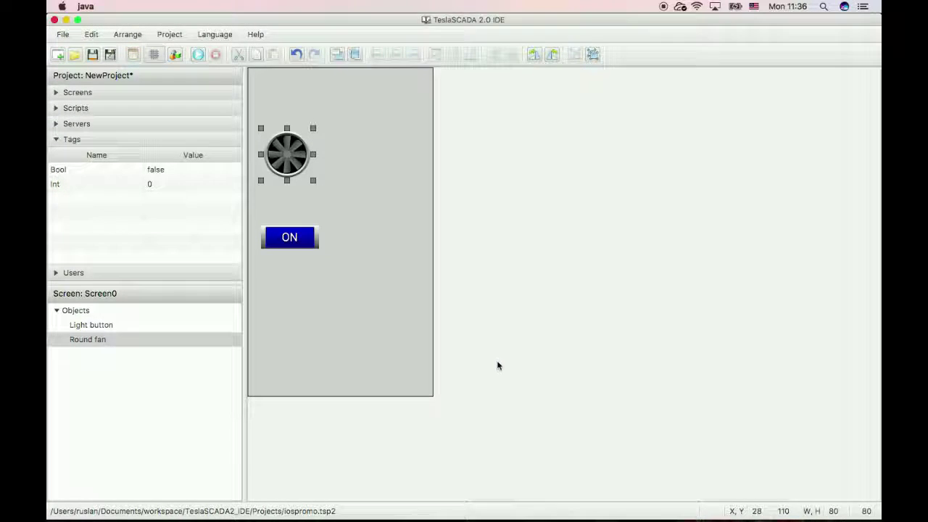
left_click(399, 232)
right_click(358, 182)
- Place a Slider vertical from Controls right of the ON button
left_click(367, 184)
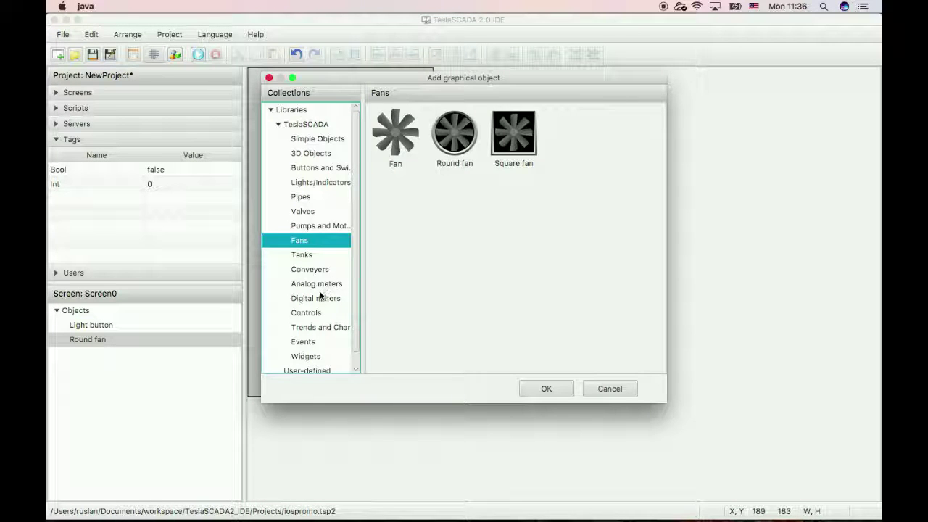
left_click(306, 314)
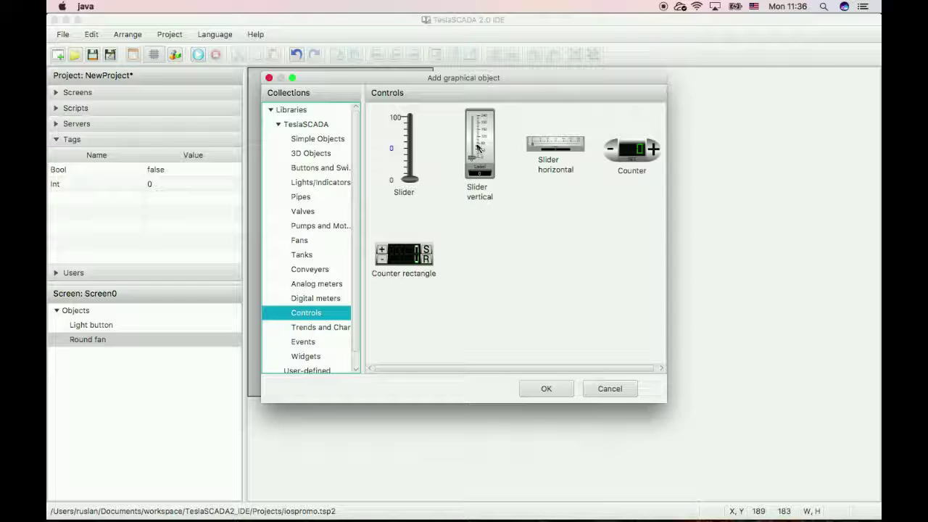
double_click(479, 149)
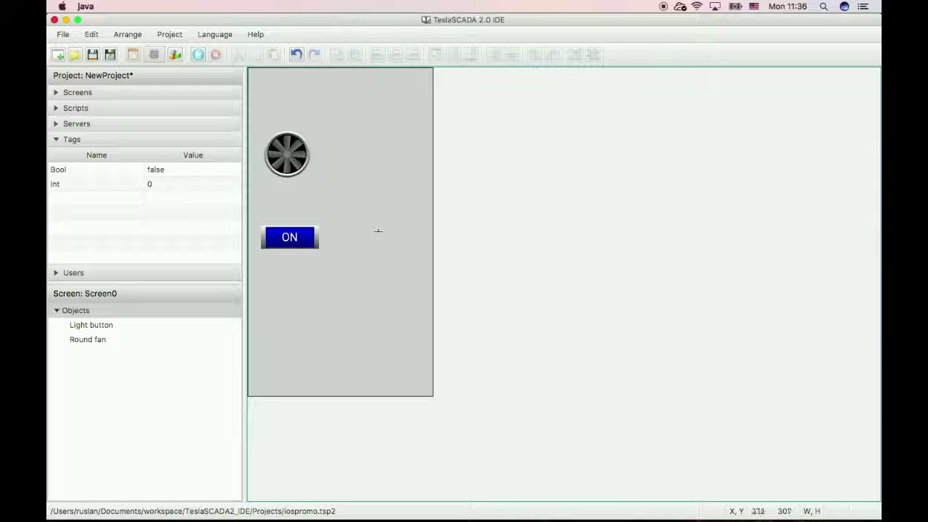
left_click(367, 203)
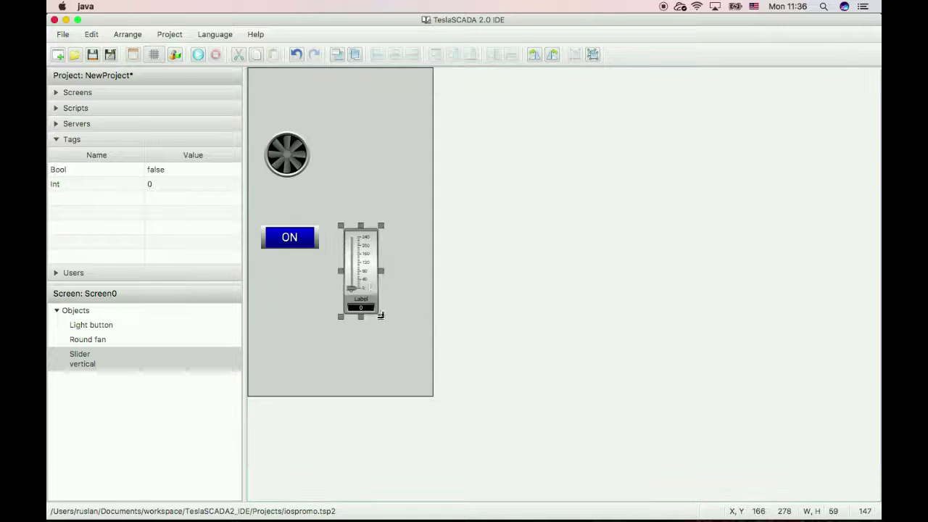
- Bind the slider to Int with snap to ticks and 10 intervals, then enlarge it
double_click(362, 266)
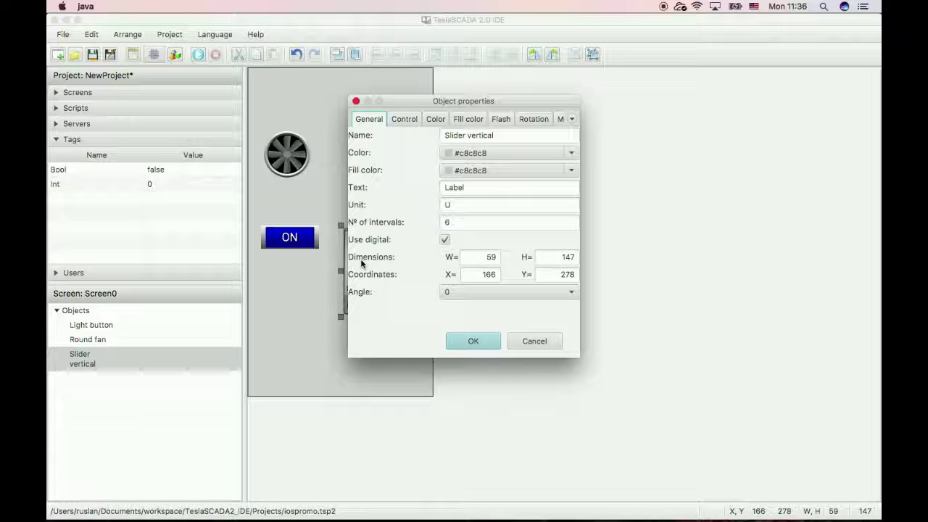
left_click(404, 119)
left_click(353, 145)
left_click(515, 162)
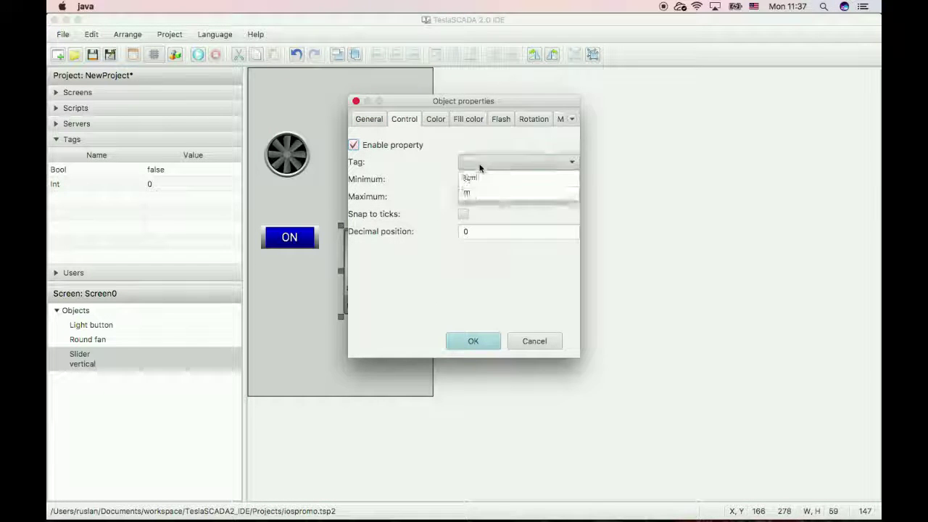
left_click(471, 191)
left_click(464, 214)
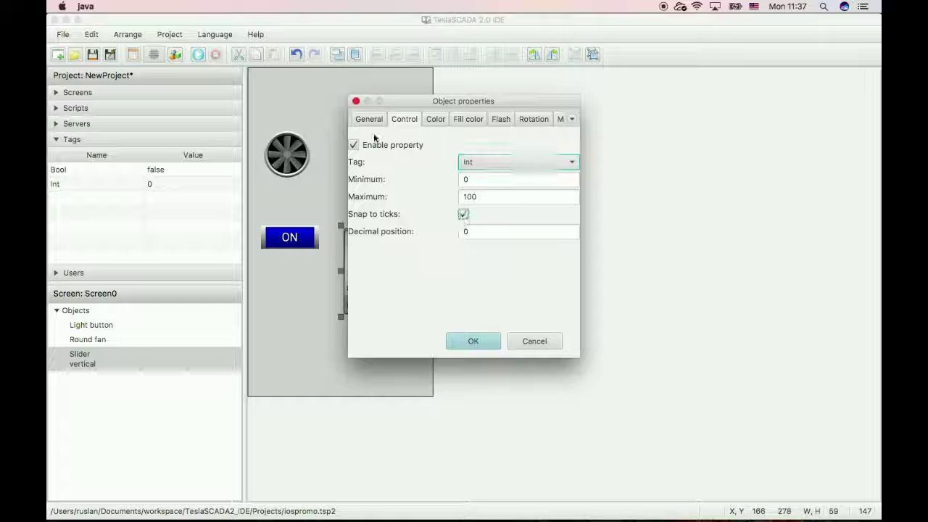
left_click(368, 119)
double_click(455, 222)
type("1")
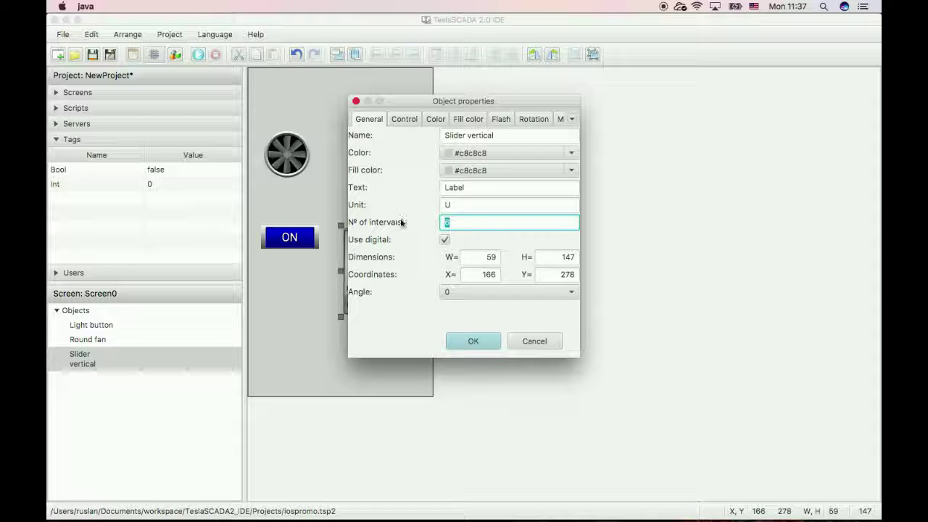
type("0")
left_click(477, 340)
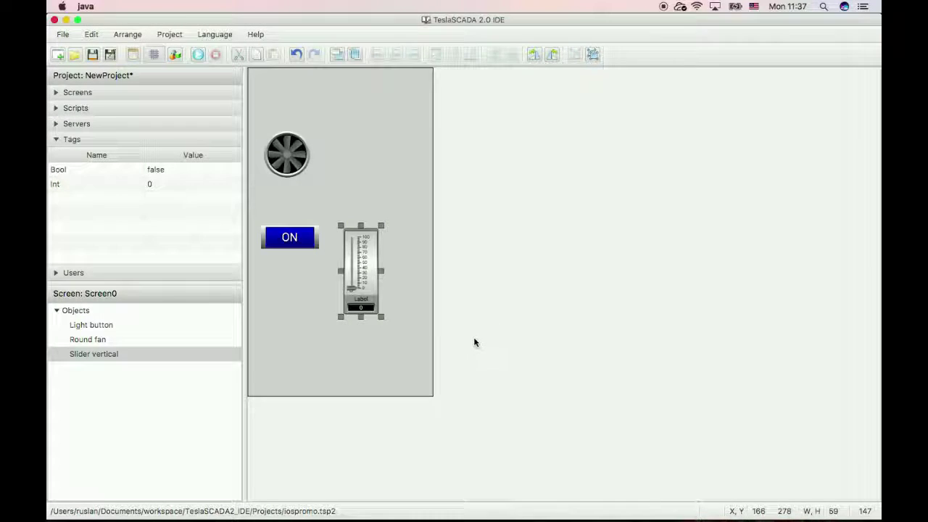
left_click_drag(371, 295, 373, 337)
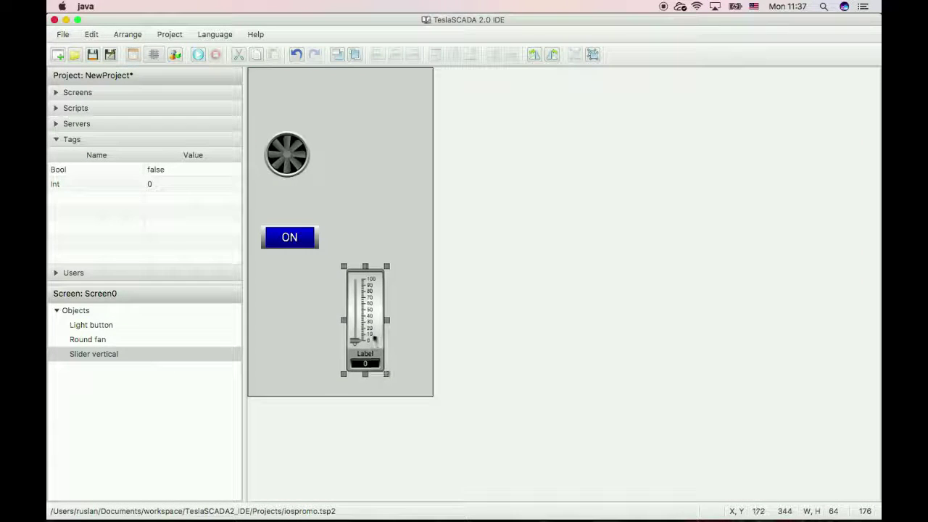
- Place a Vertical tank from the Tanks library right of the fan
right_click(348, 179)
left_click(358, 188)
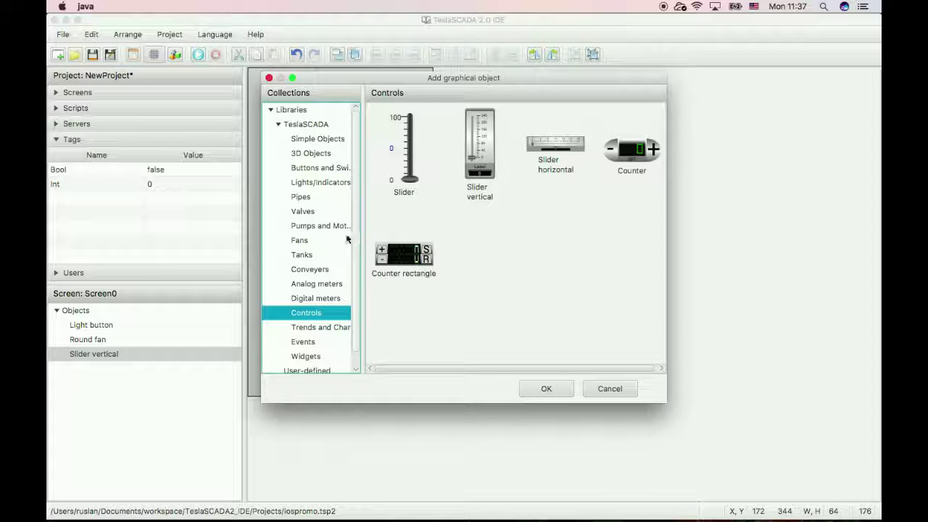
left_click(322, 255)
left_click(386, 162)
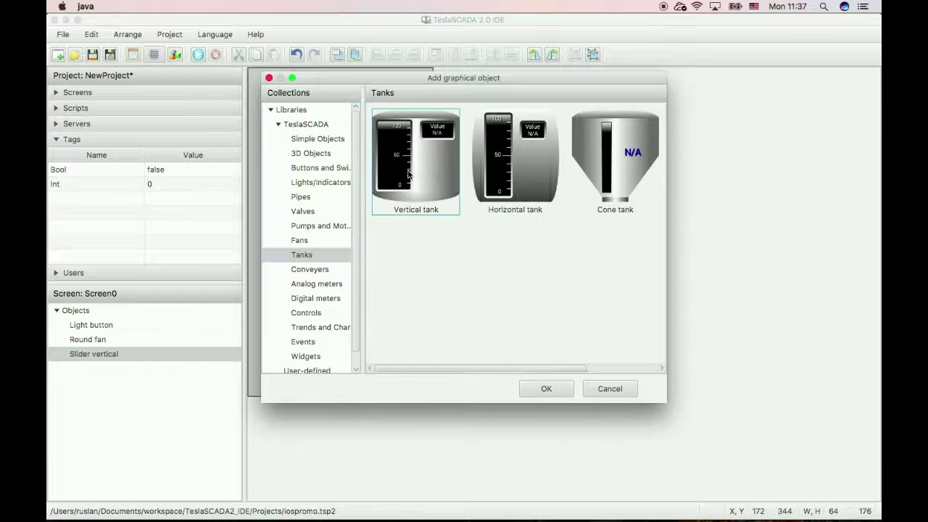
double_click(386, 163)
left_click(355, 136)
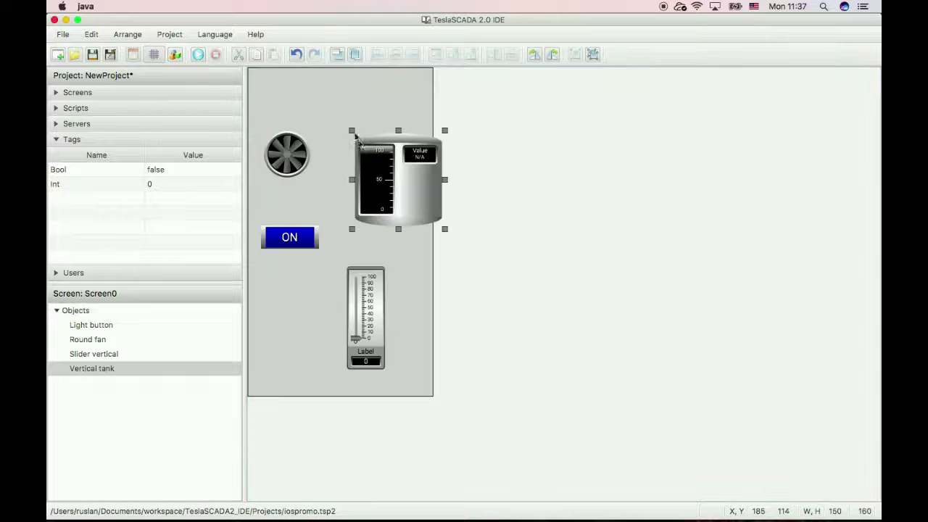
left_click_drag(387, 175, 370, 171)
- Enable the tank's filling driven by the Int tag
double_click(374, 172)
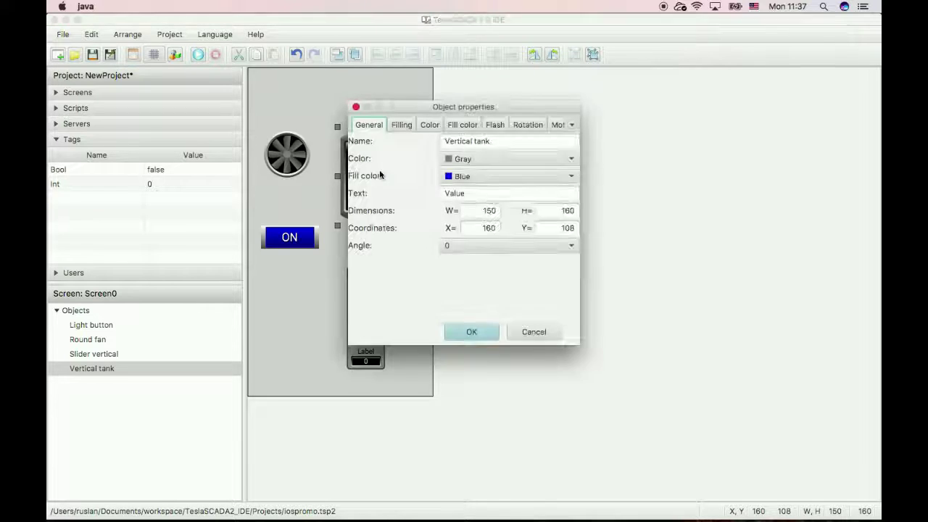
left_click(402, 124)
left_click(354, 150)
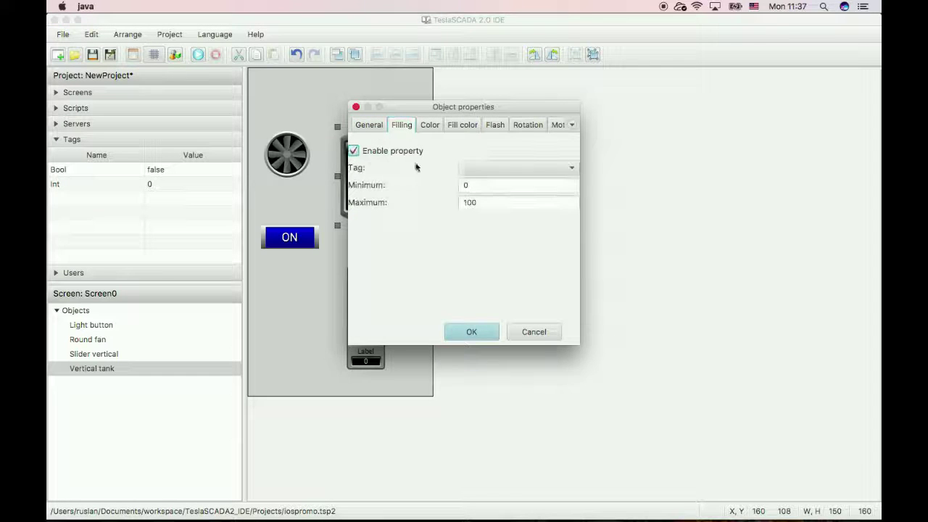
left_click(467, 166)
left_click(471, 198)
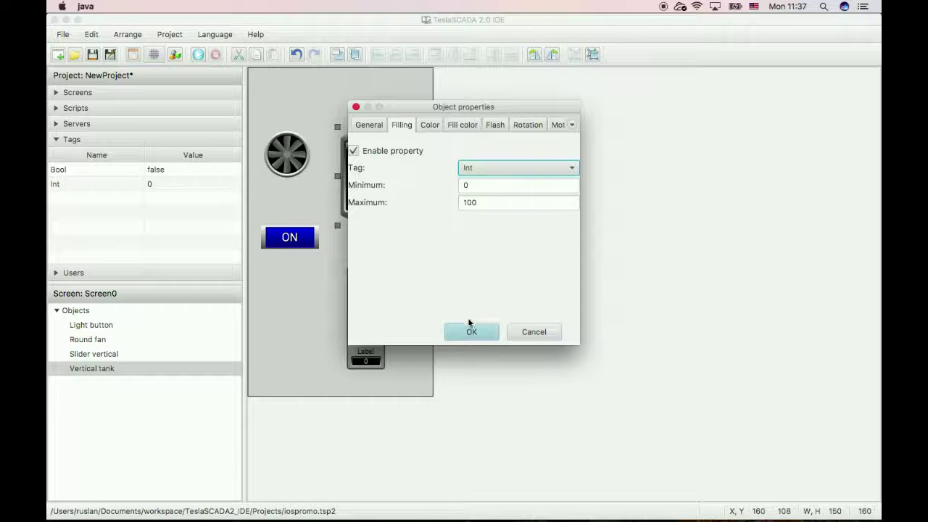
left_click(470, 330)
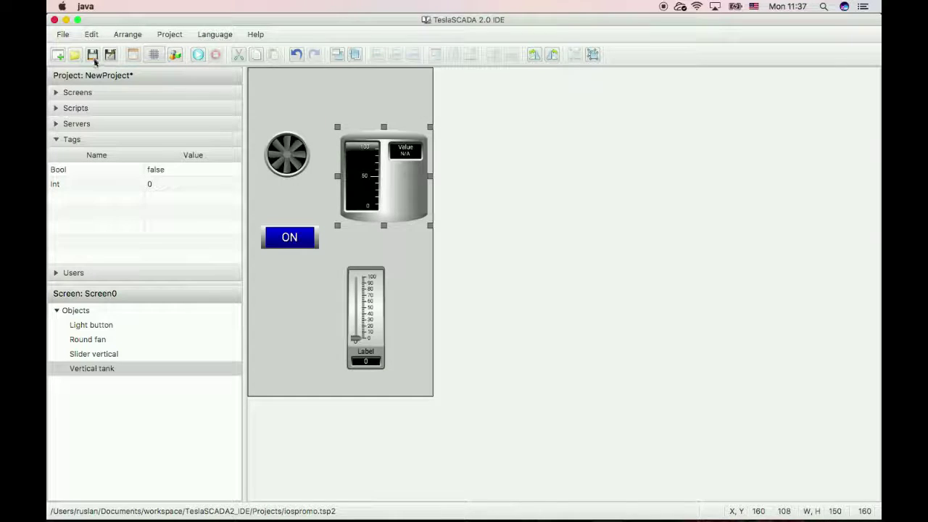
- Test-run the screen, raising the slider to 30 and toggling the light button, then stop
left_click(198, 54)
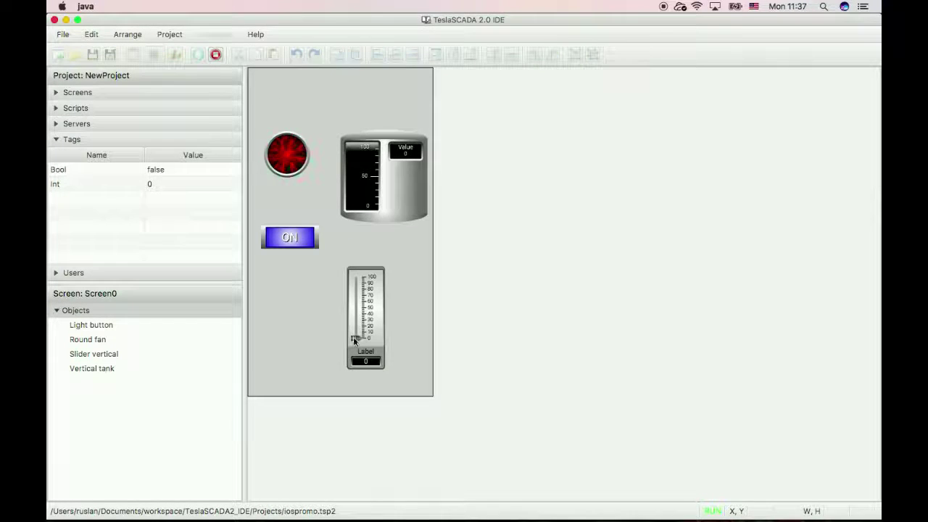
left_click_drag(355, 339, 354, 319)
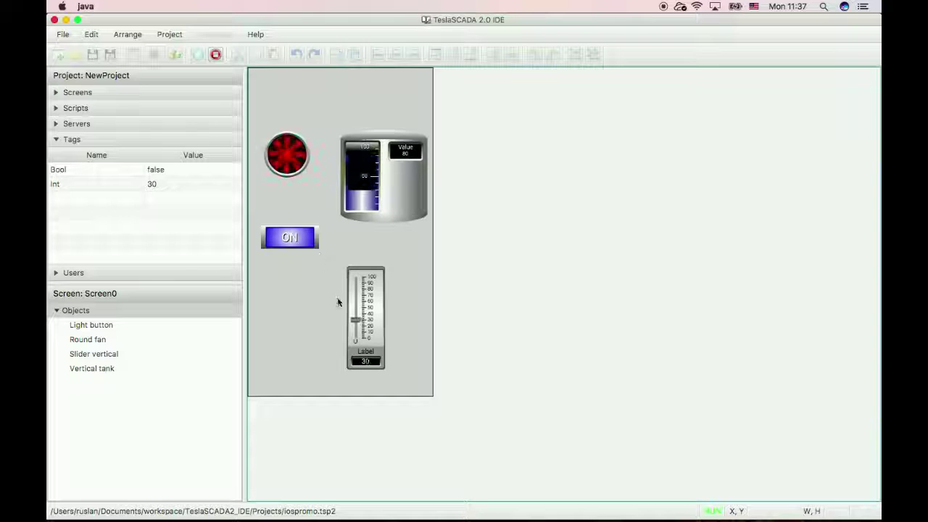
left_click(308, 244)
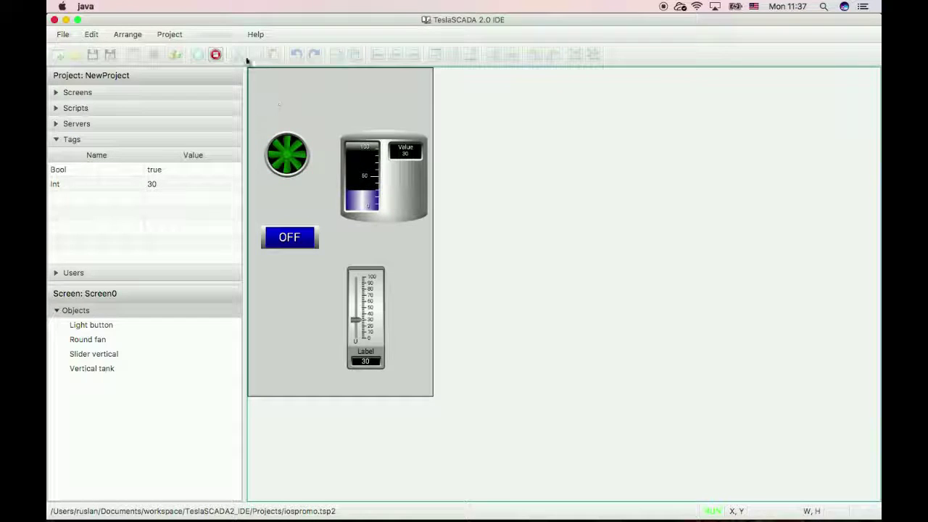
left_click(215, 55)
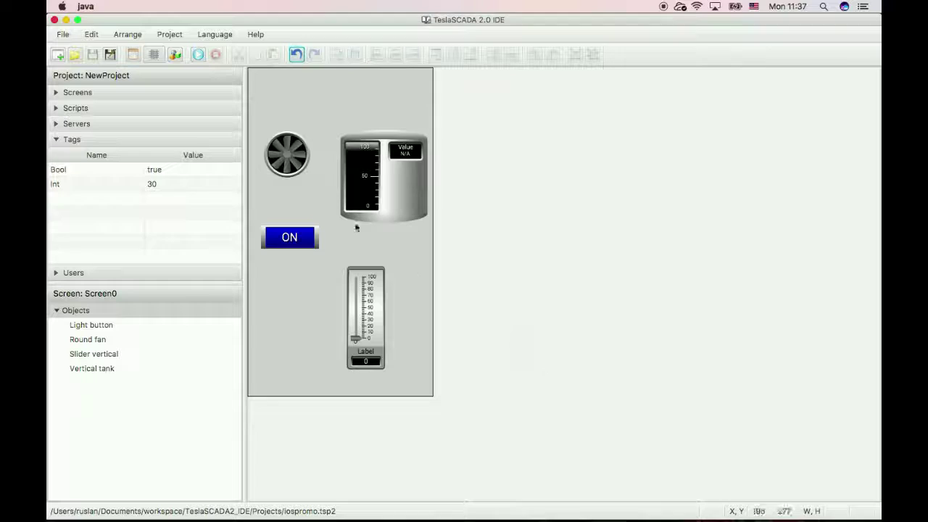
- Export the project for iOS as testiosproject.tsp2db
left_click(64, 35)
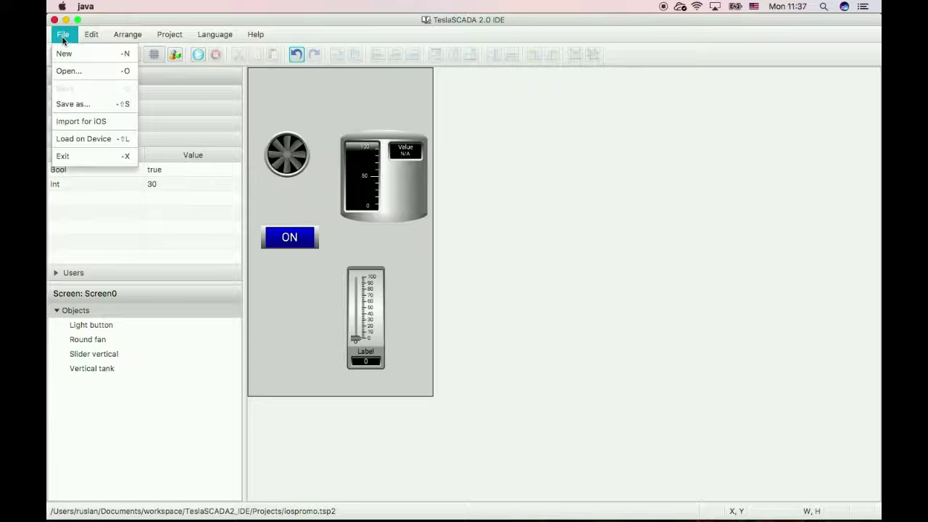
left_click(78, 122)
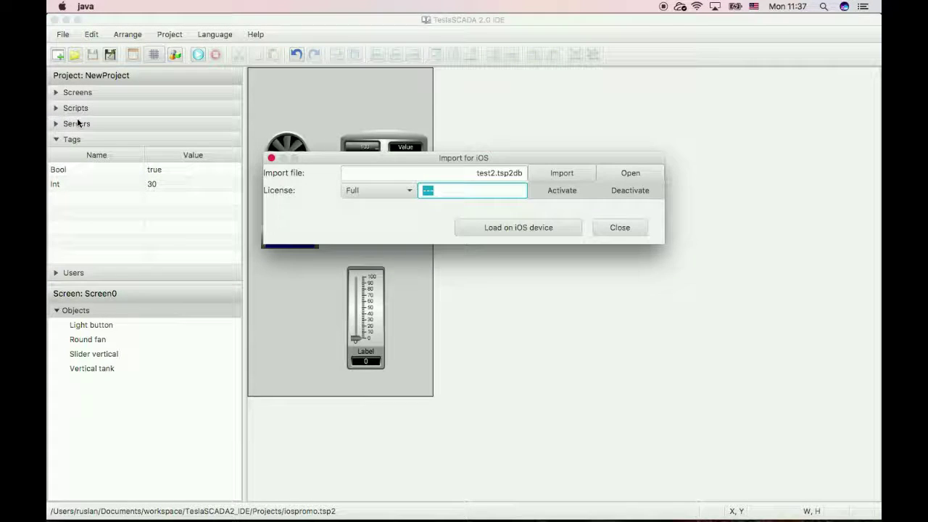
left_click(546, 172)
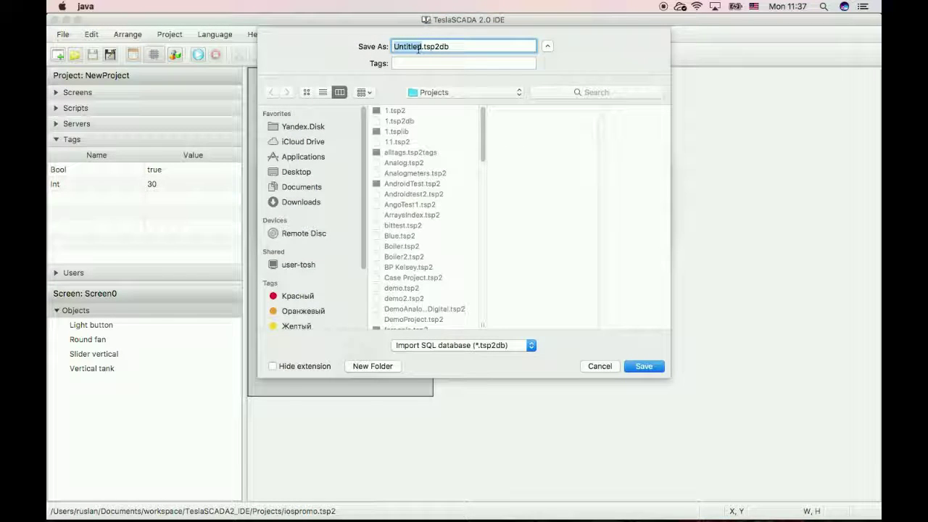
type("test")
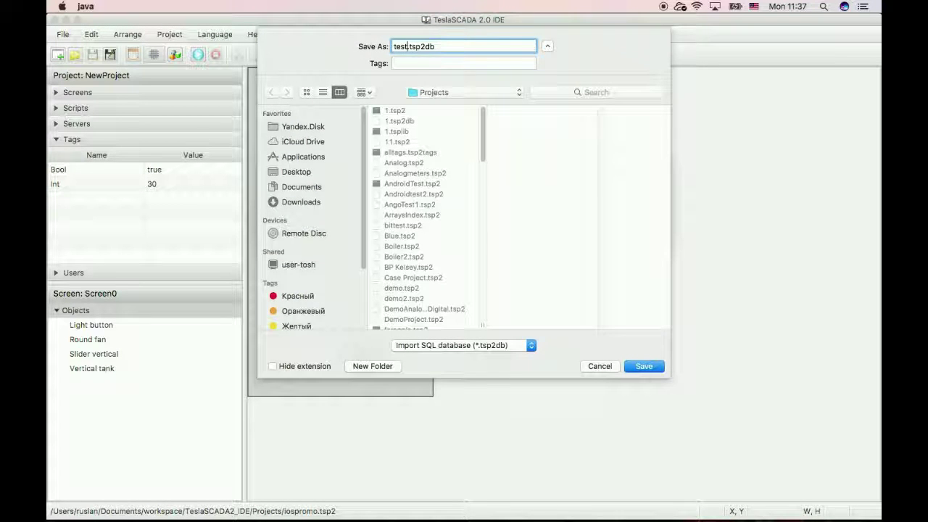
type("iosproject")
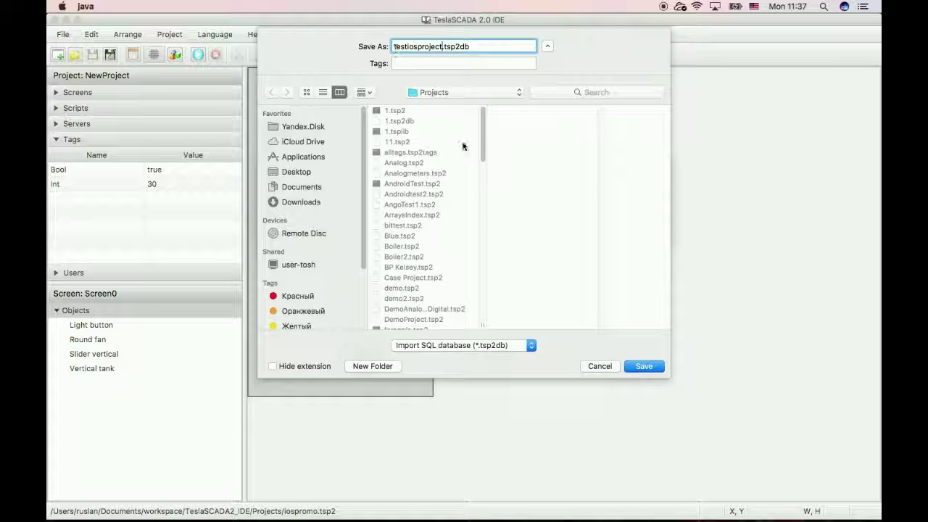
left_click(644, 366)
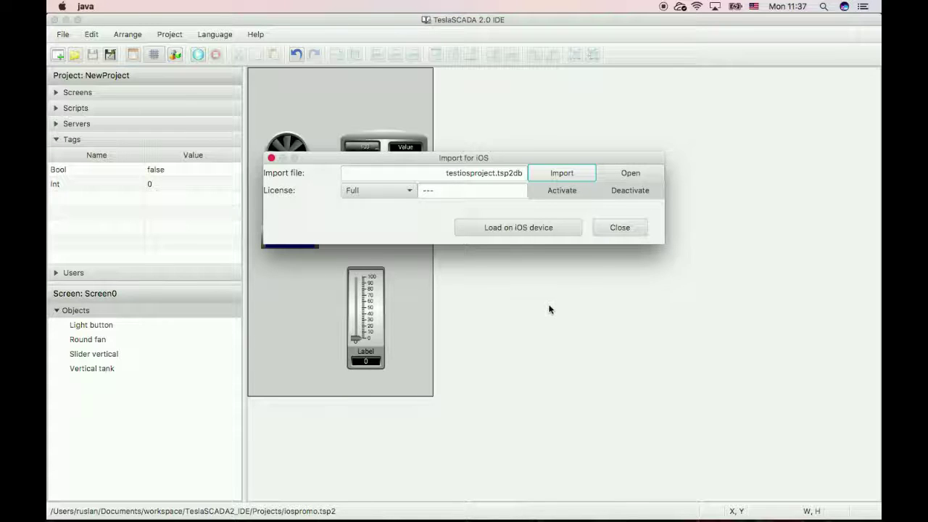
- Bring the iPhone 5s Simulator running TeslaSCADA2 Runtime to the front
mouse_move(686, 504)
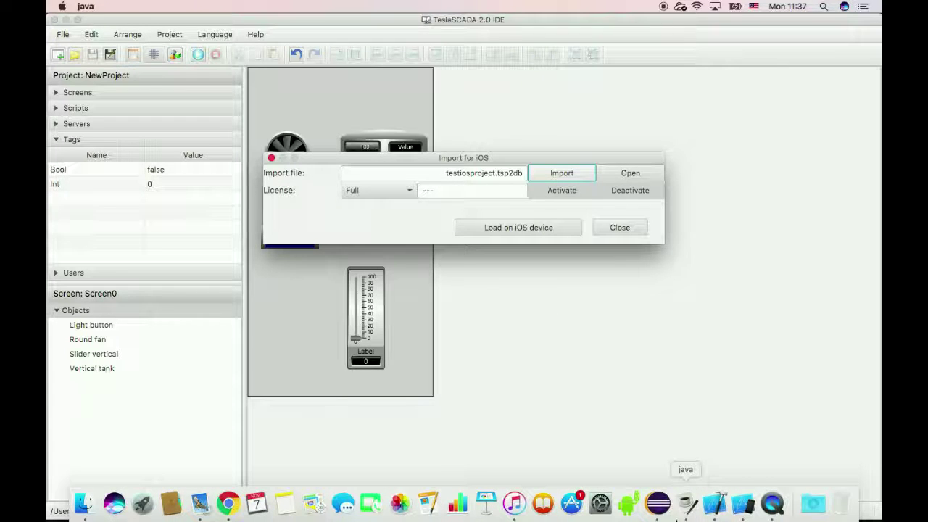
left_click(742, 504)
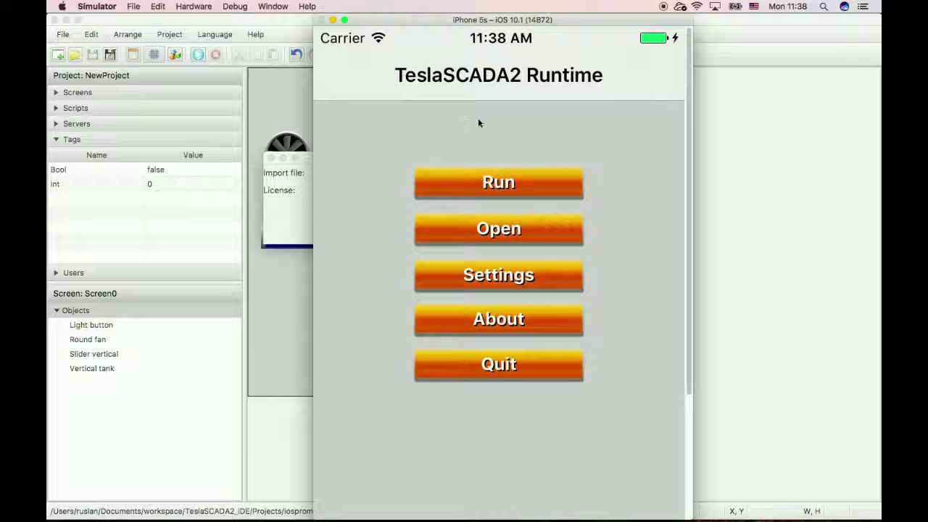
- Upload testiosproject.tsp2db to the simulated iPhone at x86_64:192.168.0.105 with Load on Device
left_click(269, 313)
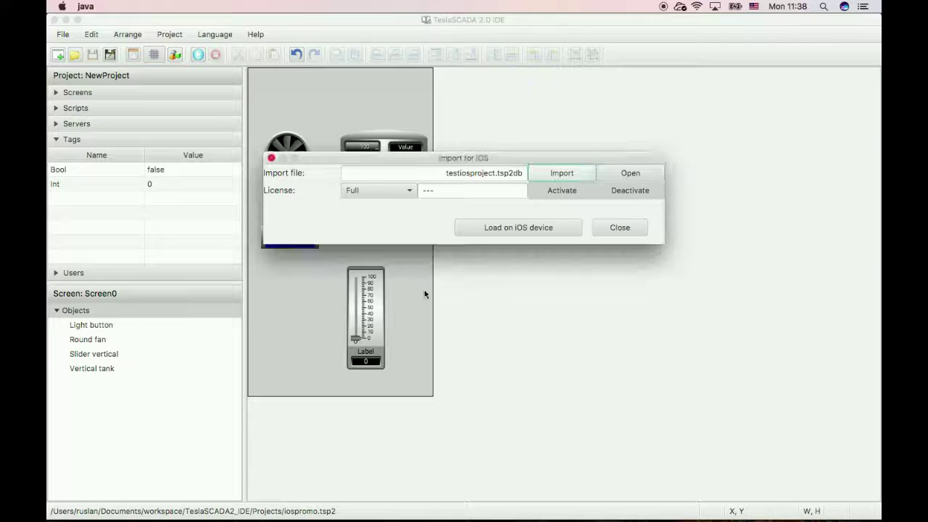
left_click(493, 230)
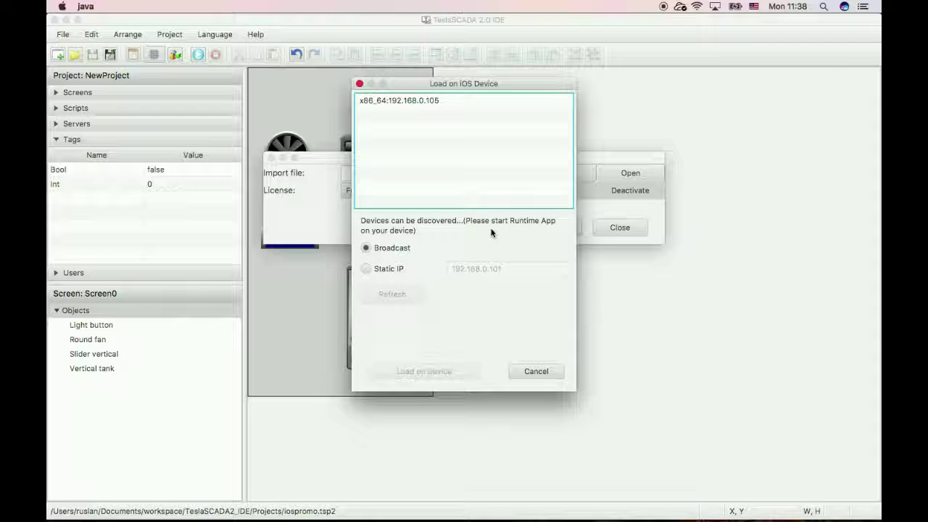
left_click(400, 102)
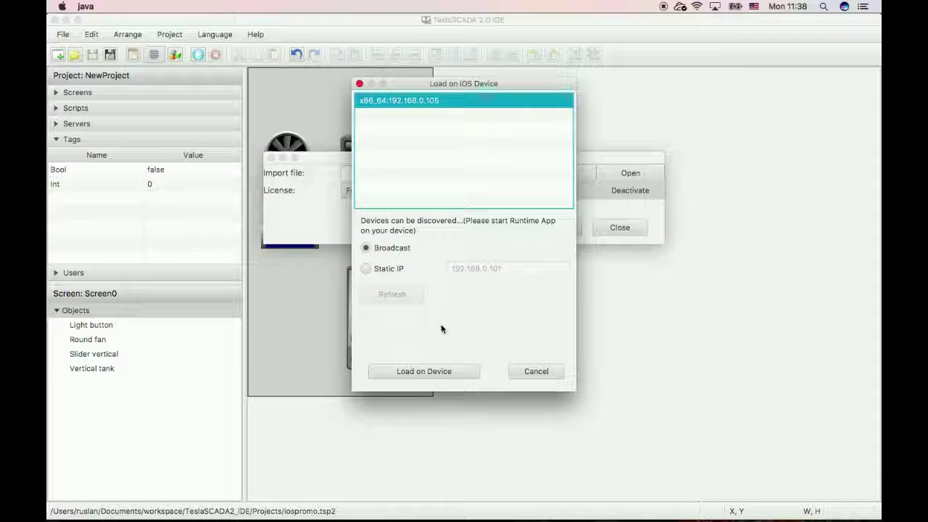
left_click(425, 371)
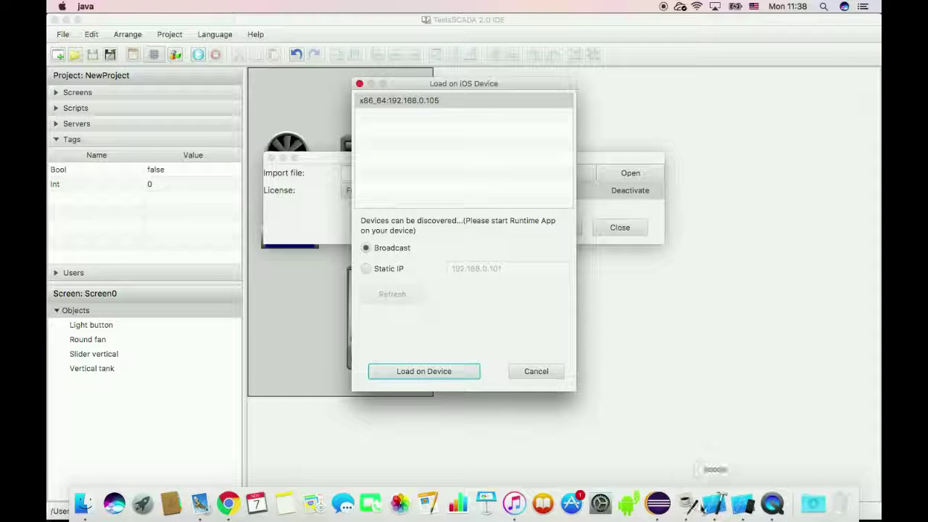
left_click(742, 503)
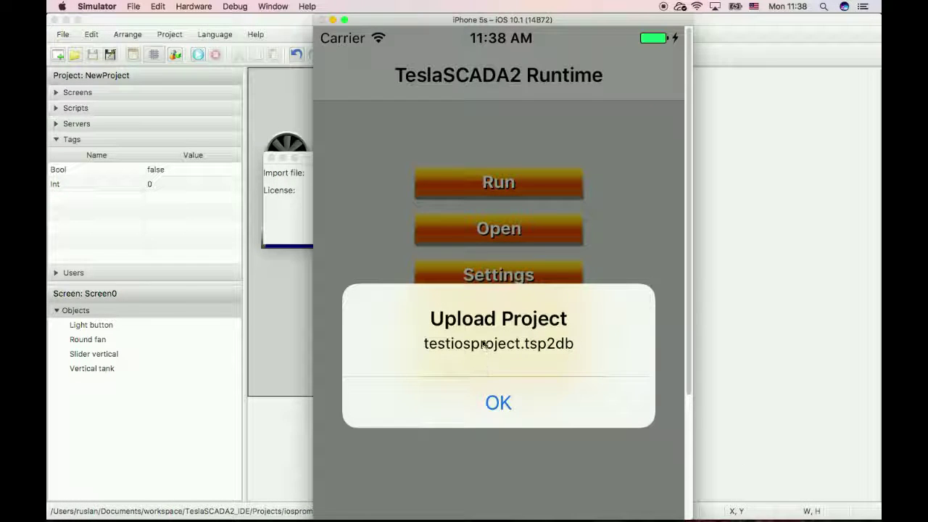
- Run the uploaded Screen0, turn the fan on with the light button, and raise the slider to about 63
left_click(487, 404)
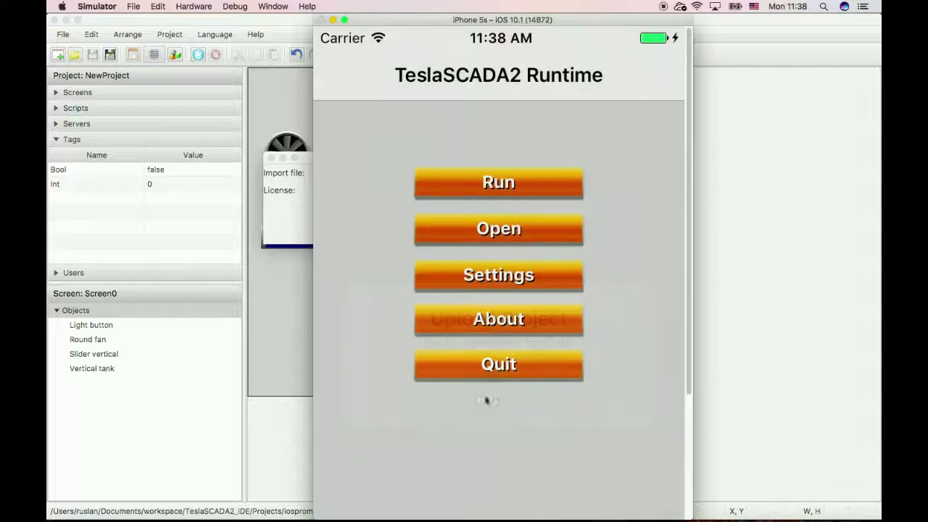
left_click(483, 182)
left_click(399, 141)
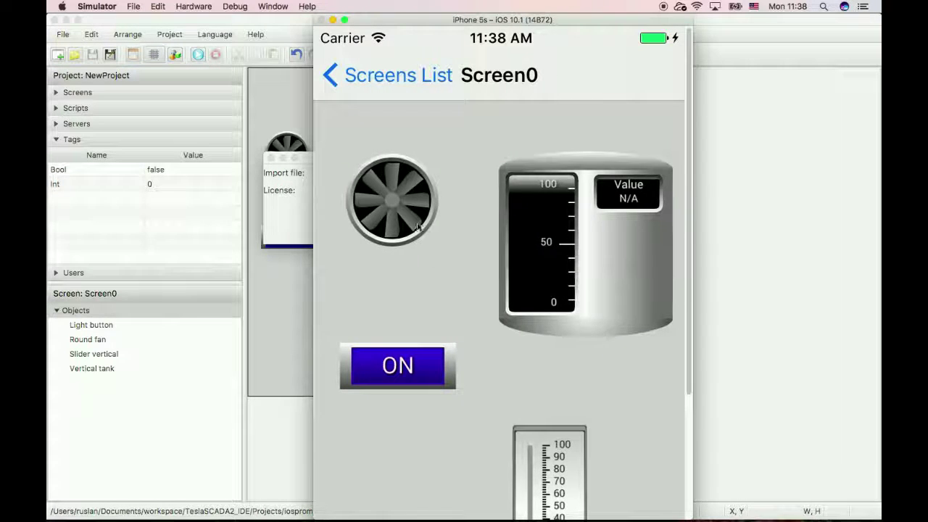
left_click(415, 337)
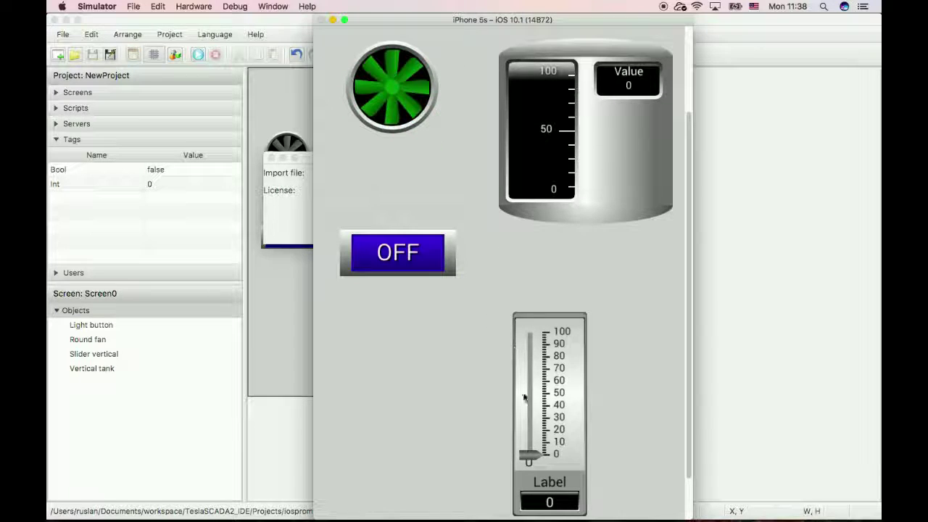
left_click_drag(535, 451, 533, 355)
- Switch the fan off again and go back through the screen list to the runtime main menu
scroll(541, 290, "up", 5)
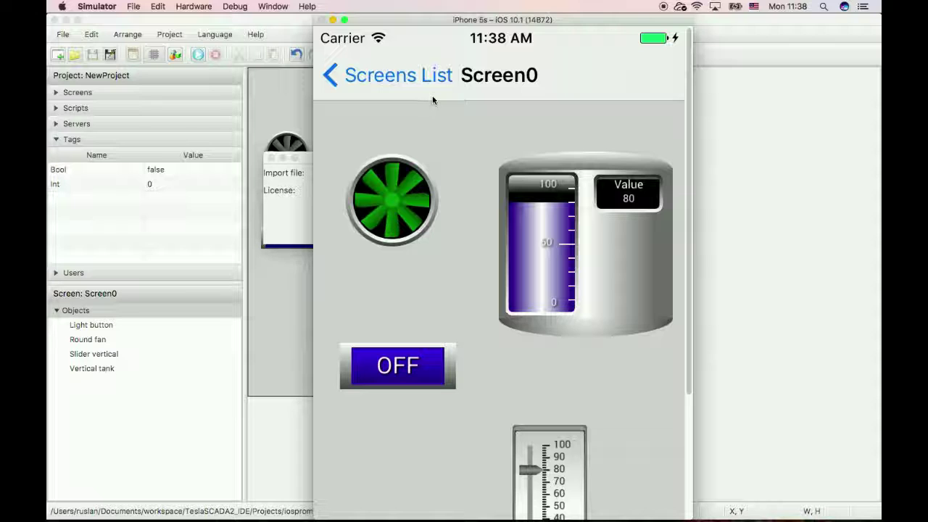
left_click(456, 134)
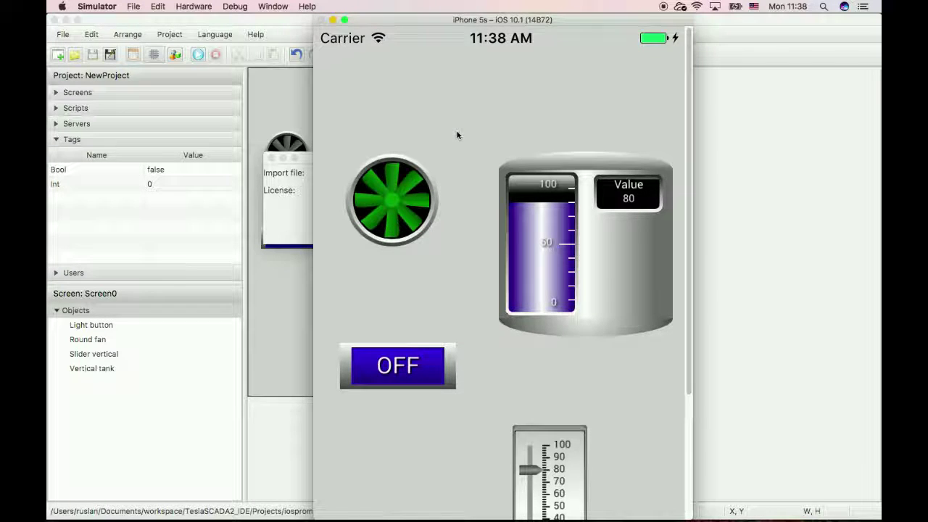
left_click(457, 135)
left_click(429, 385)
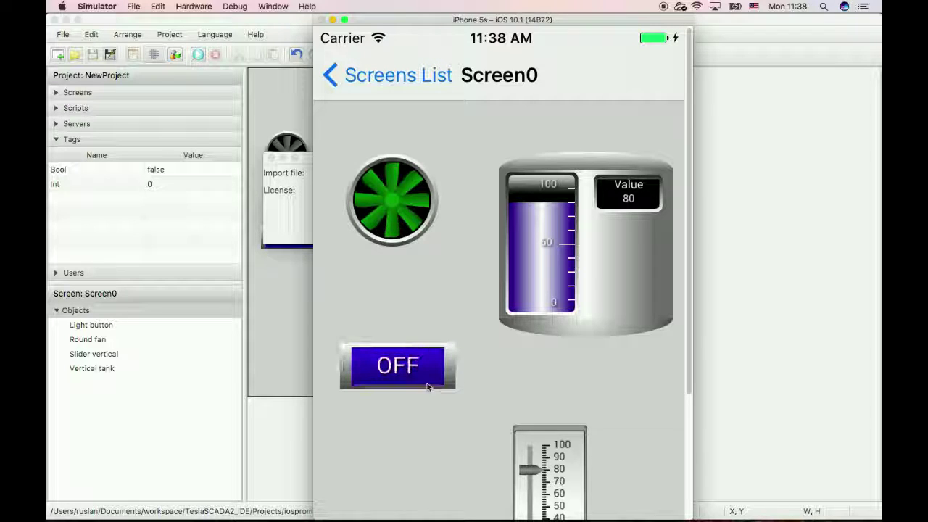
left_click(331, 75)
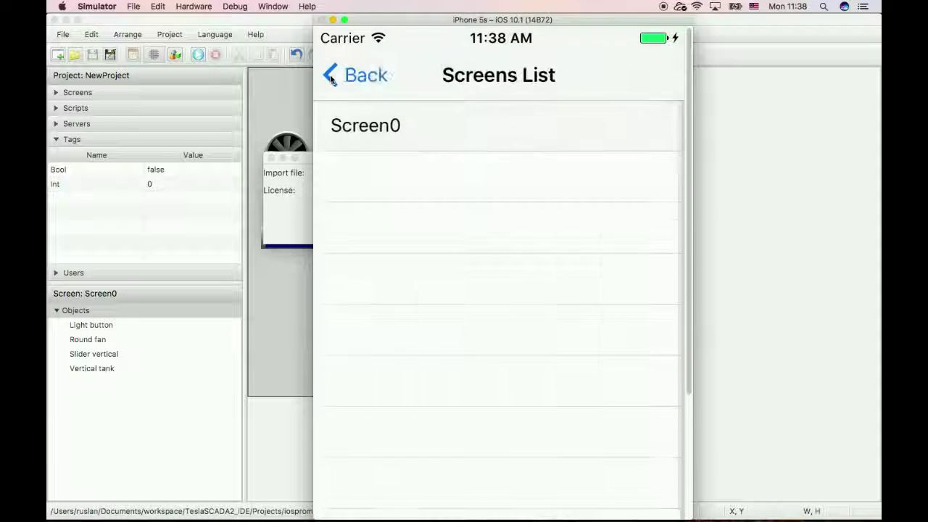
left_click(330, 76)
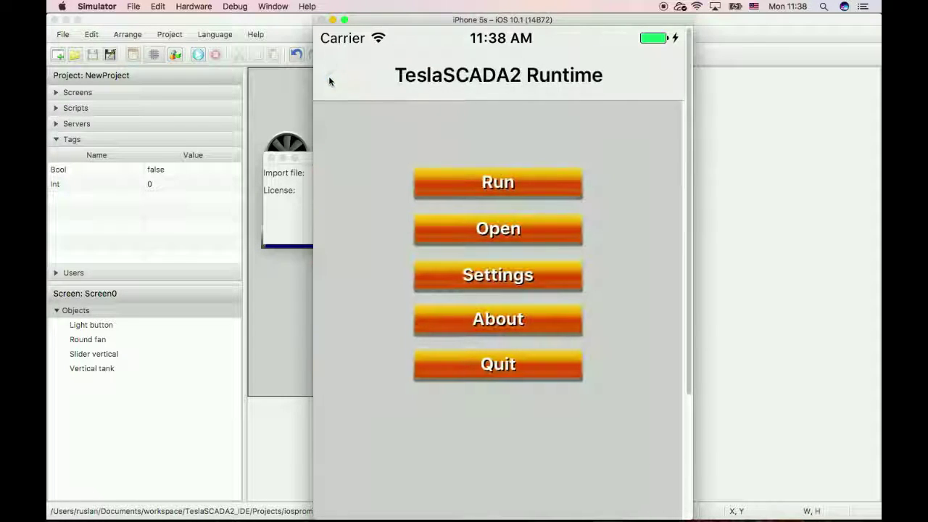
left_click(298, 295)
- Cancel the Load on iOS Device window and select the project name in the Import file field
left_click(531, 372)
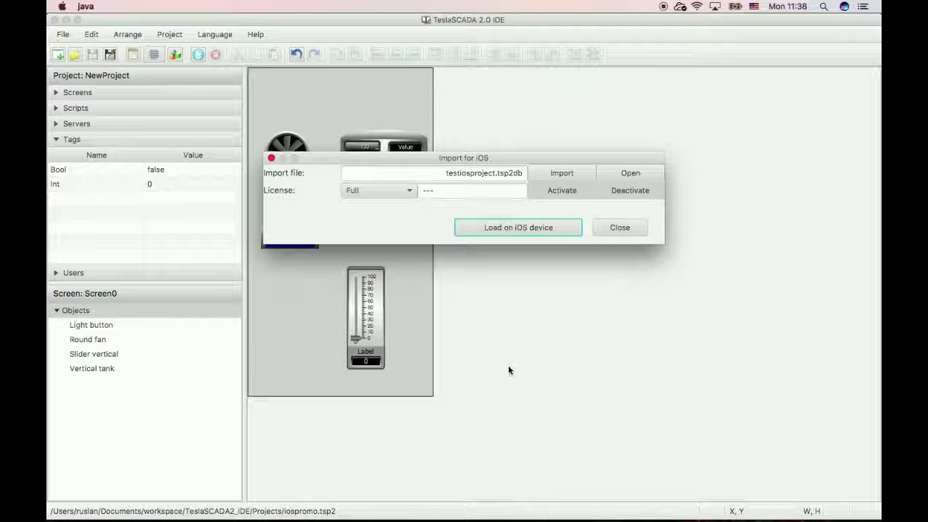
left_click_drag(446, 173, 500, 173)
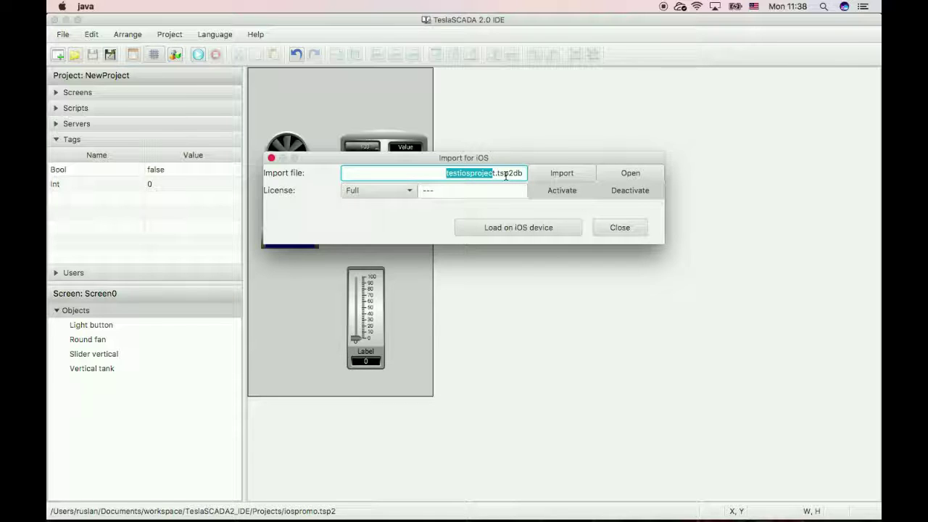
- In iTunes File Sharing, browse TeslaSCADA2 Runtime's documents td, tes and test.tsp2db
mouse_move(456, 517)
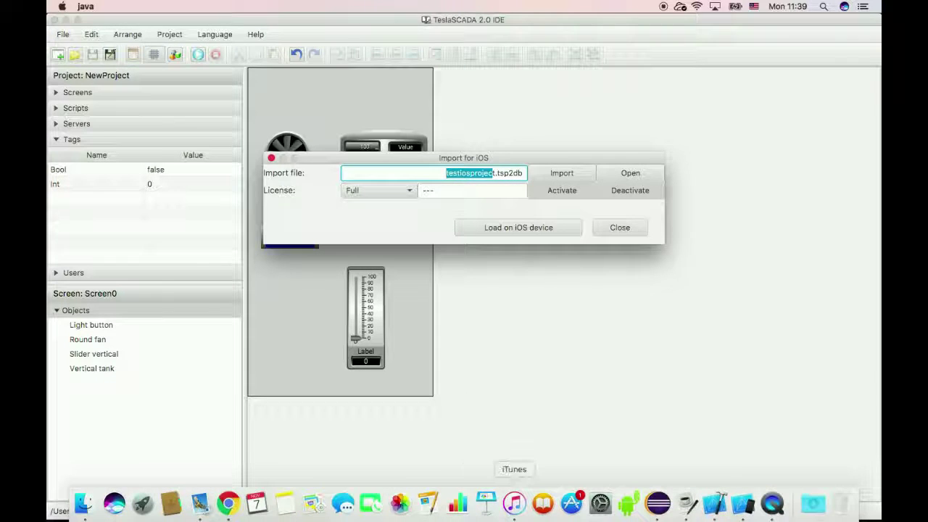
left_click(515, 505)
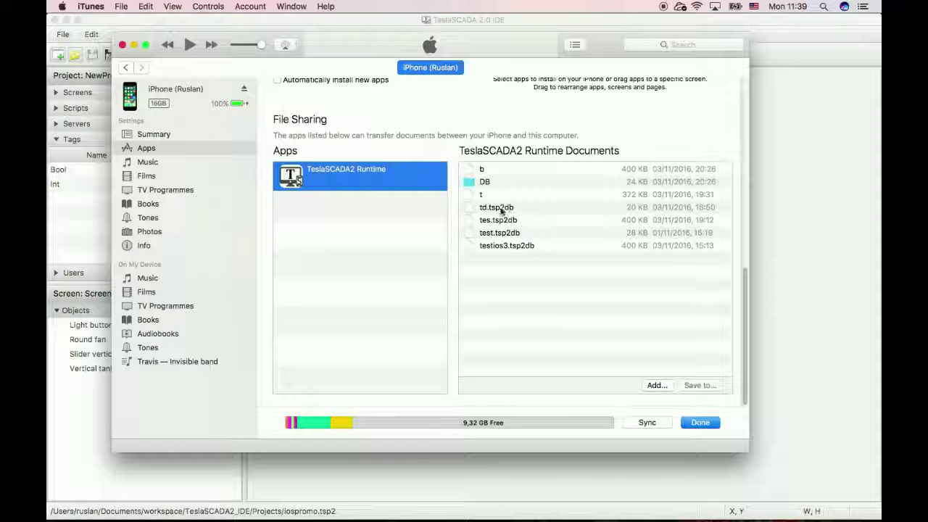
left_click(497, 209)
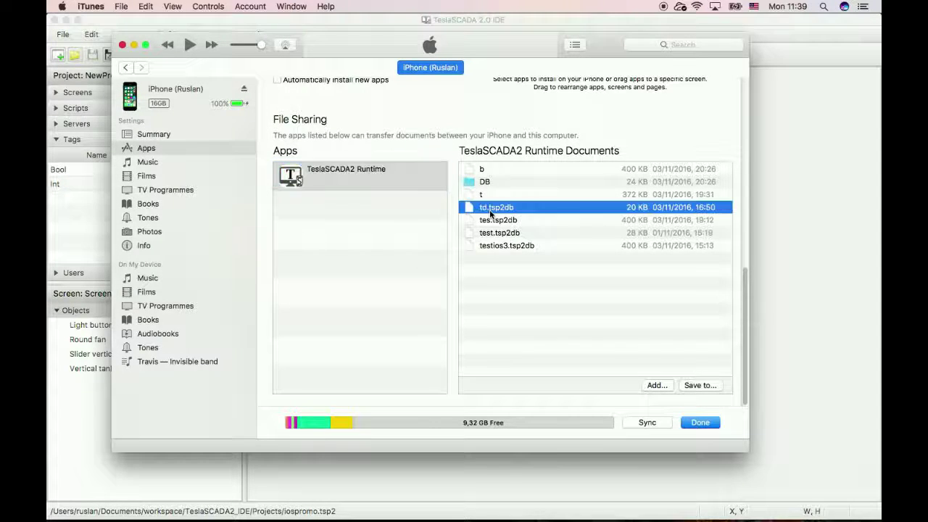
left_click(395, 188)
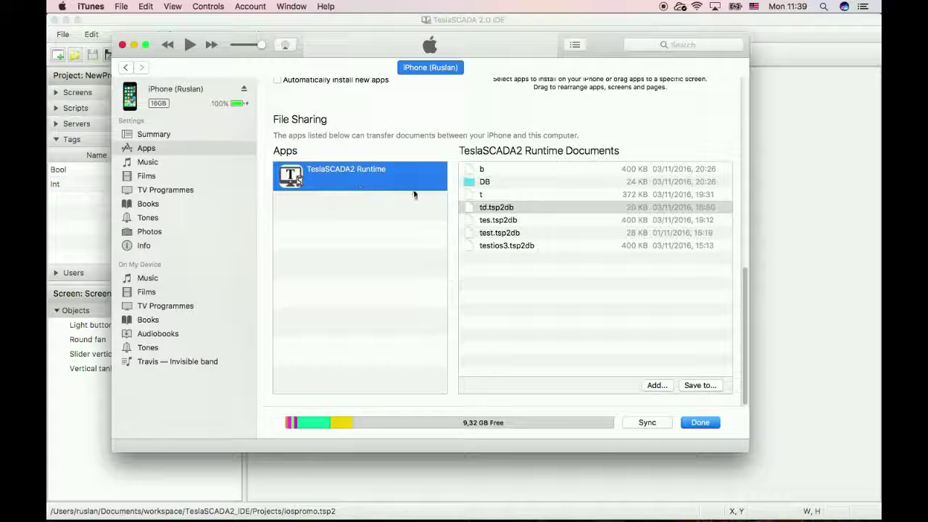
left_click(503, 208)
left_click(503, 220)
left_click(504, 233)
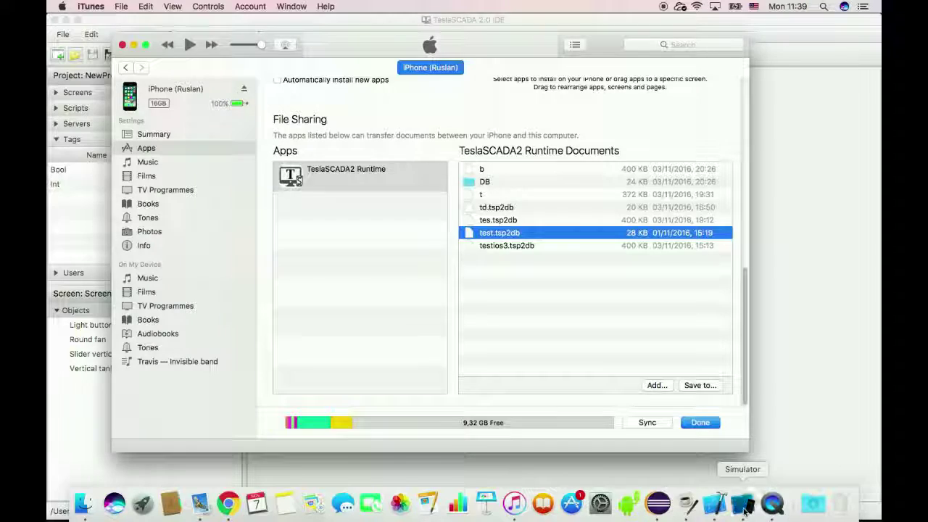
left_click(741, 504)
- Load test.tsp2db from the runtime's Project list and confirm the Load project alert
left_click(478, 231)
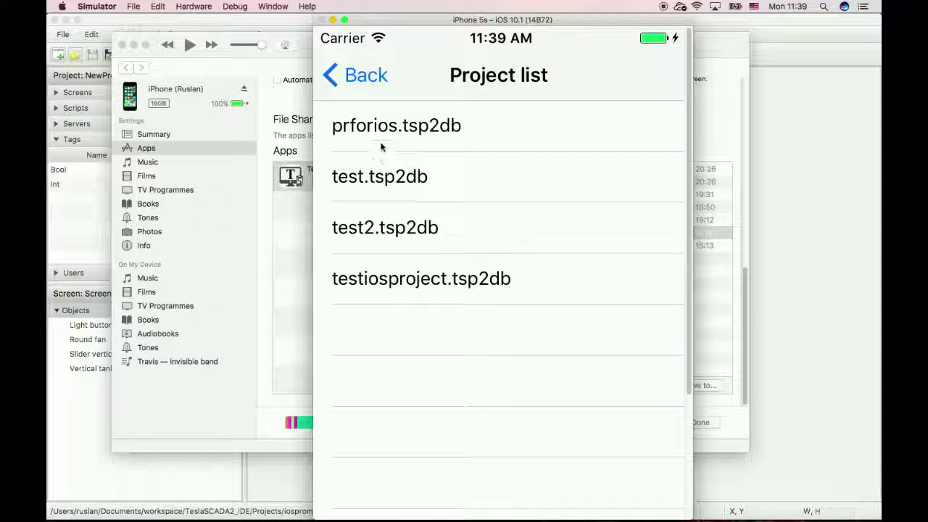
left_click(385, 177)
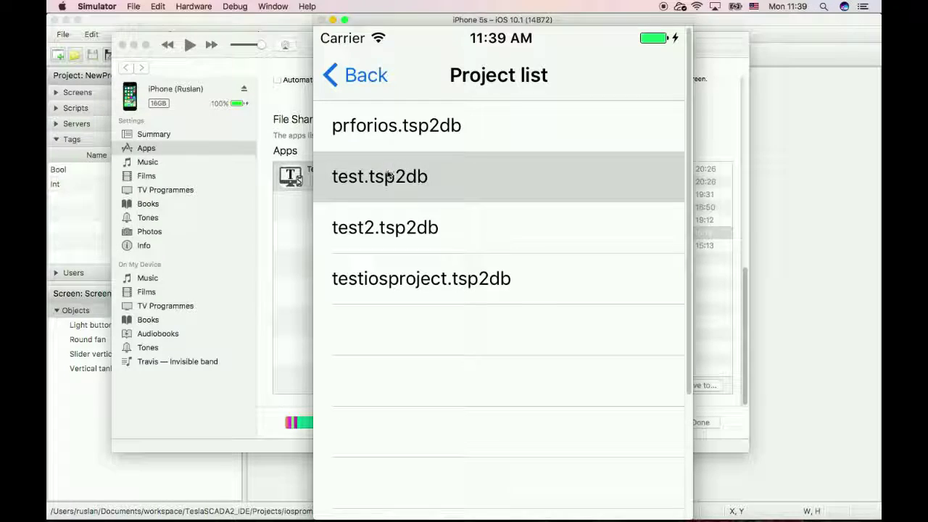
left_click(502, 422)
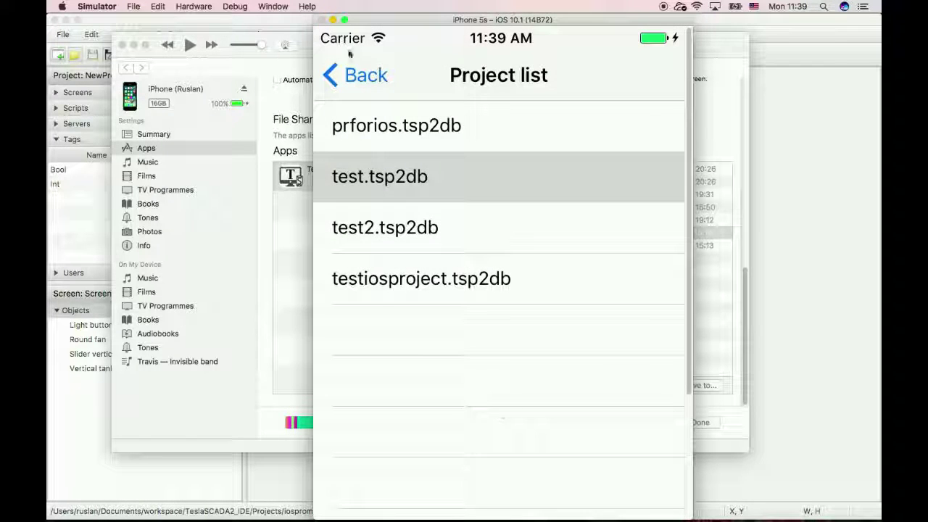
left_click(823, 298)
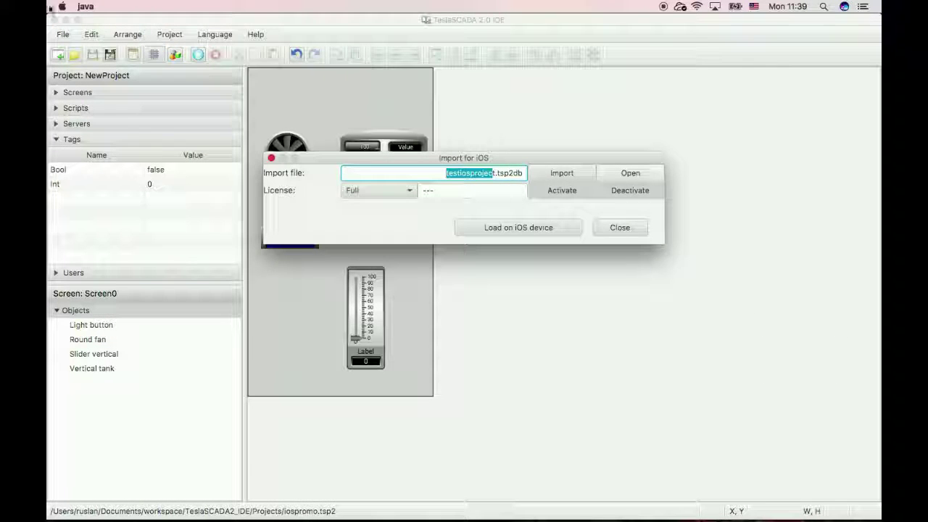